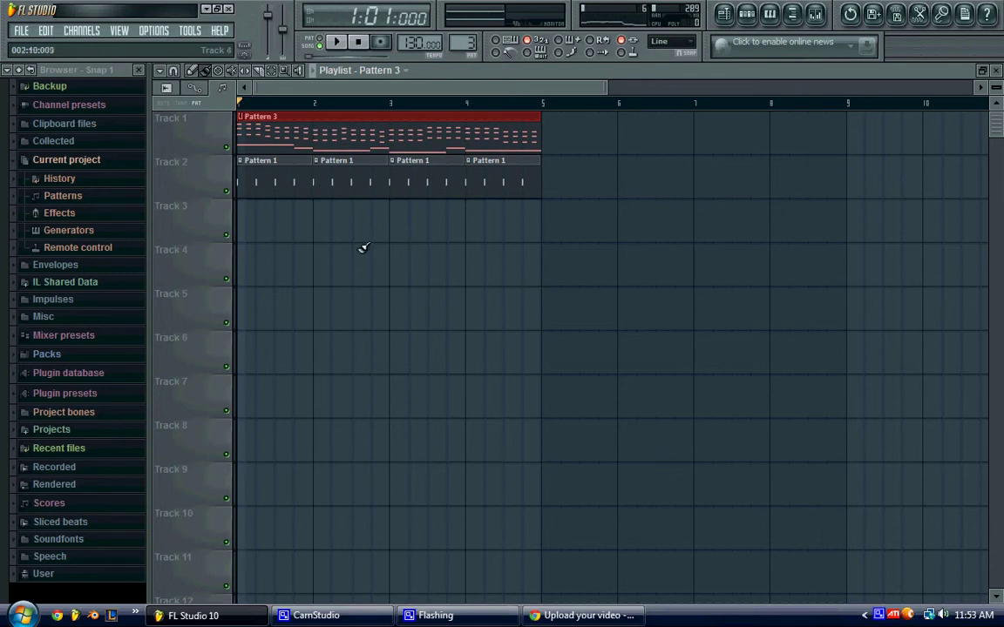
- Play back the existing playlist arrangement and stop it
{"action": "left_click", "coordinate": [337, 41]}
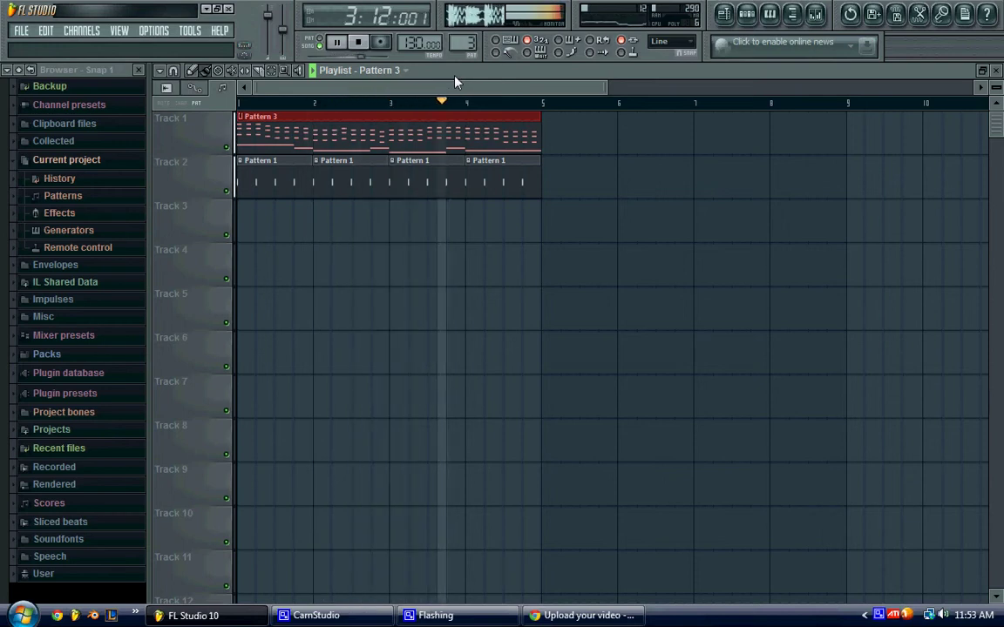
{"action": "left_click", "coordinate": [363, 45]}
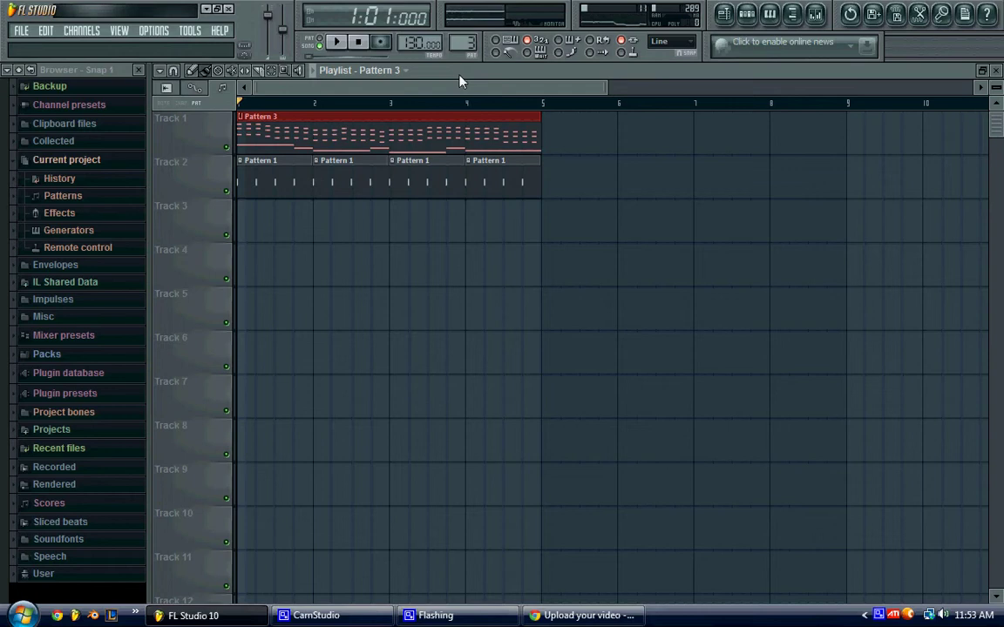
- Insert a new 3xOsc channel above the Bass channel in Pattern 3
{"action": "left_click", "coordinate": [747, 14]}
{"action": "right_click", "coordinate": [332, 143]}
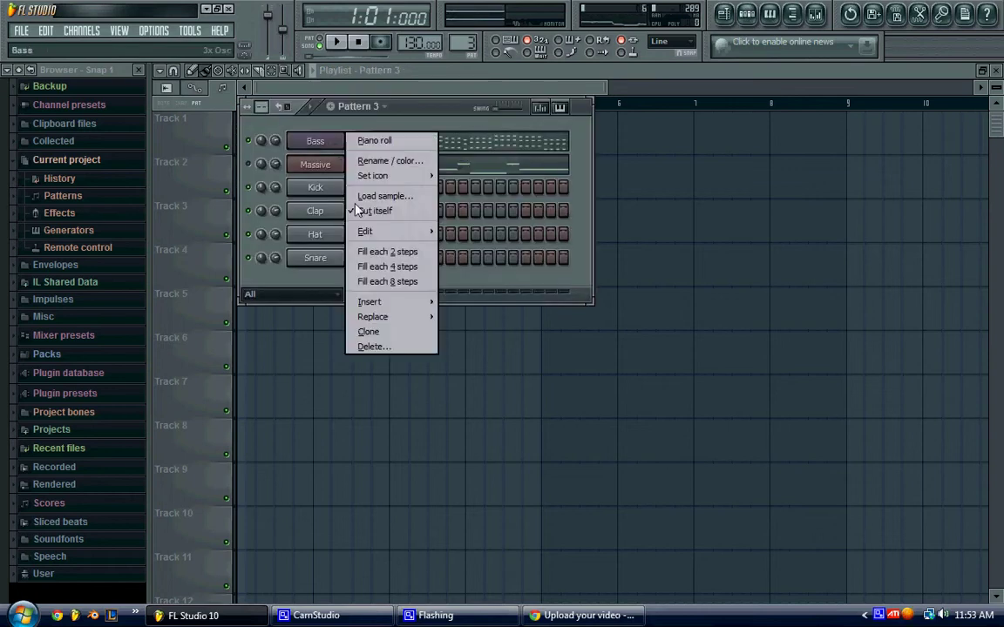
{"action": "mouse_move", "coordinate": [369, 301]}
{"action": "left_click", "coordinate": [523, 184]}
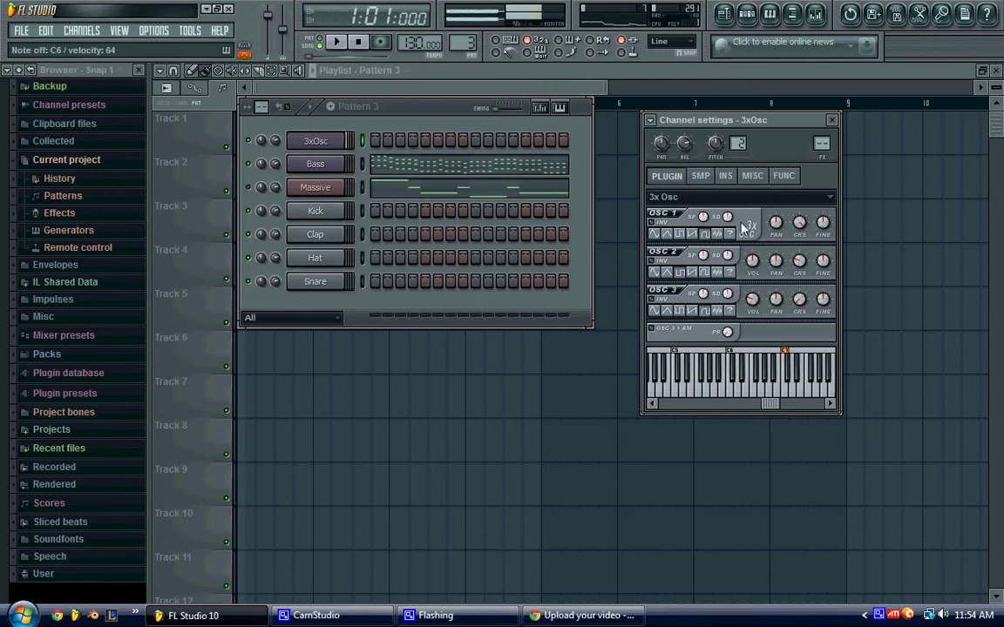
- Enable the 3xOsc channel's cutoff envelope and shape it into a short drop with curved decay tension
{"action": "left_click", "coordinate": [730, 178]}
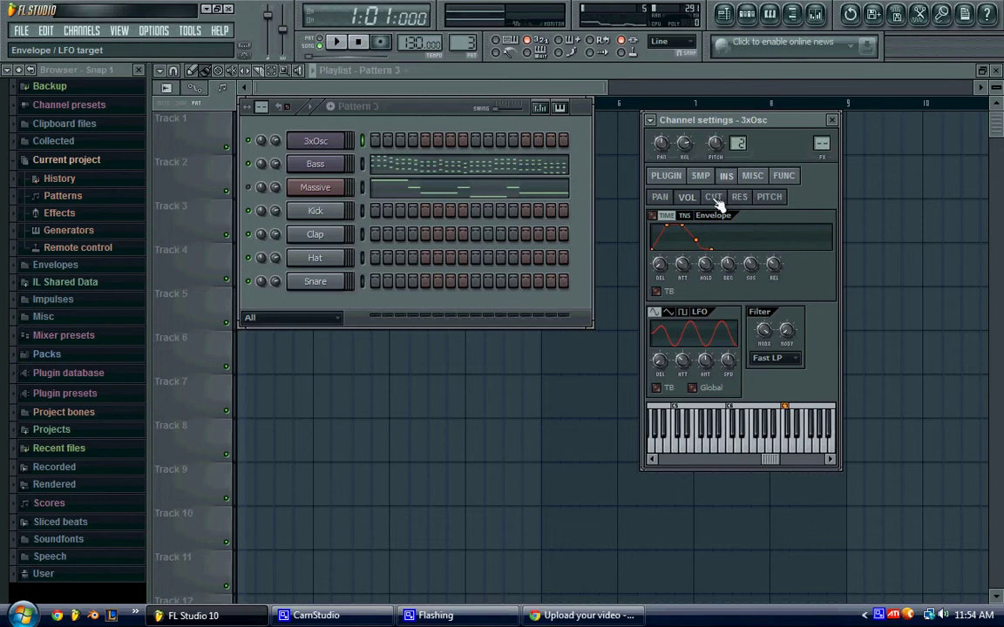
{"action": "left_click", "coordinate": [336, 147]}
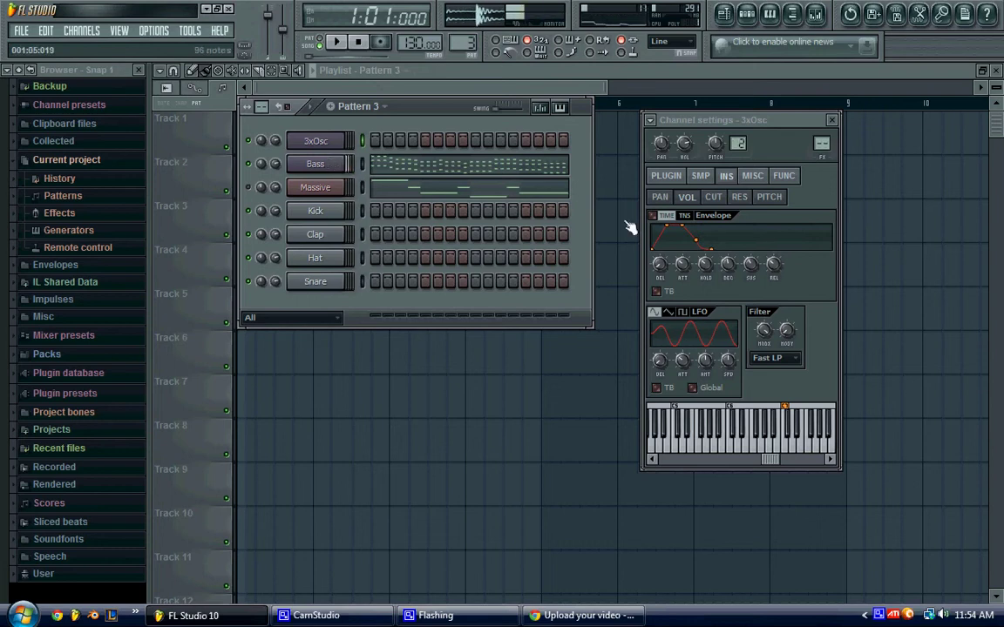
{"action": "left_click", "coordinate": [729, 268]}
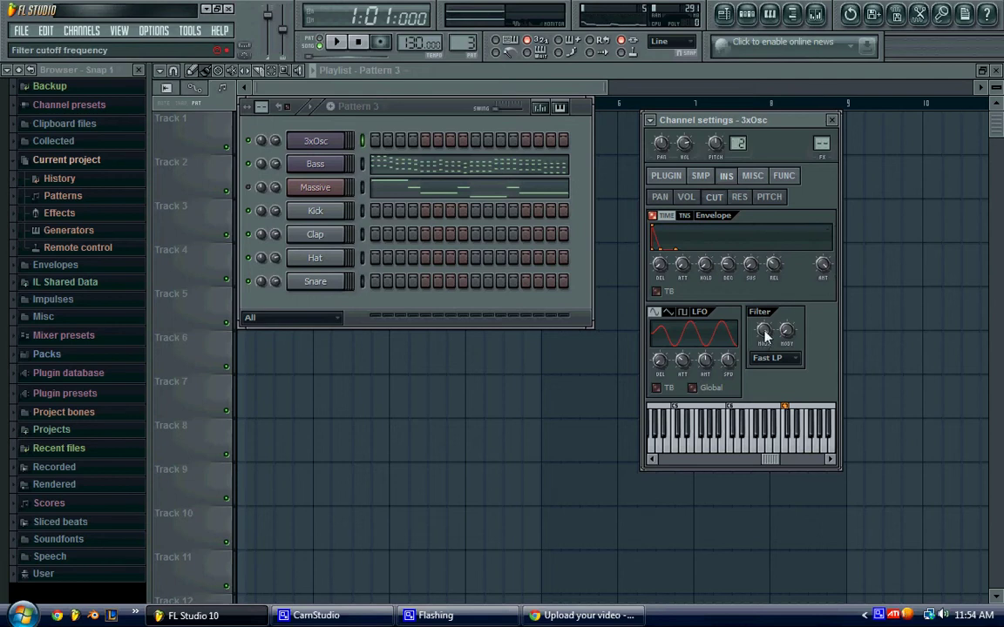
{"action": "left_click", "coordinate": [690, 216]}
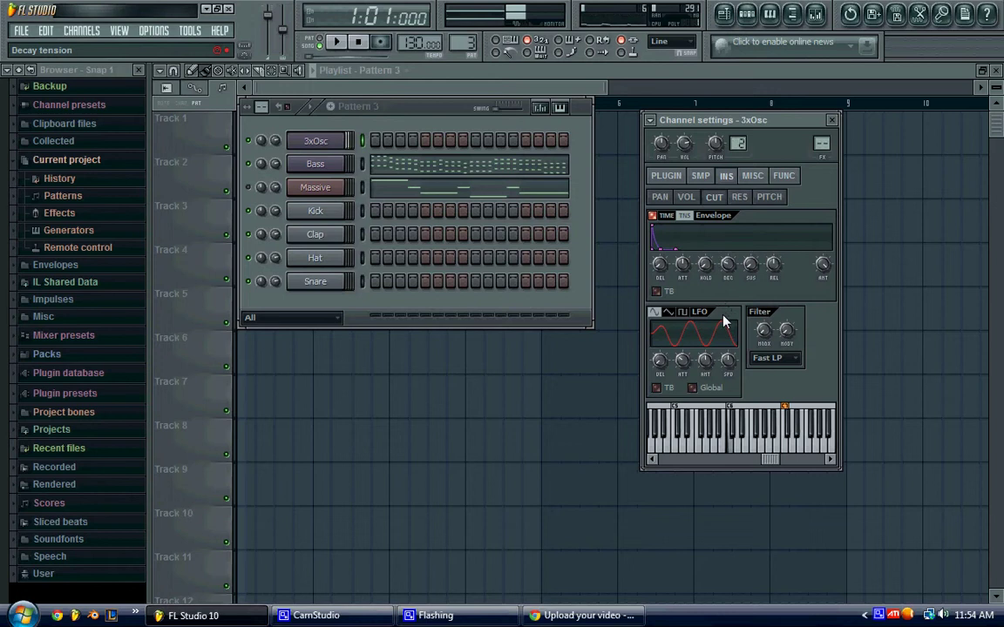
{"action": "left_click_drag", "start_coordinate": [727, 266], "coordinate": [715, 231]}
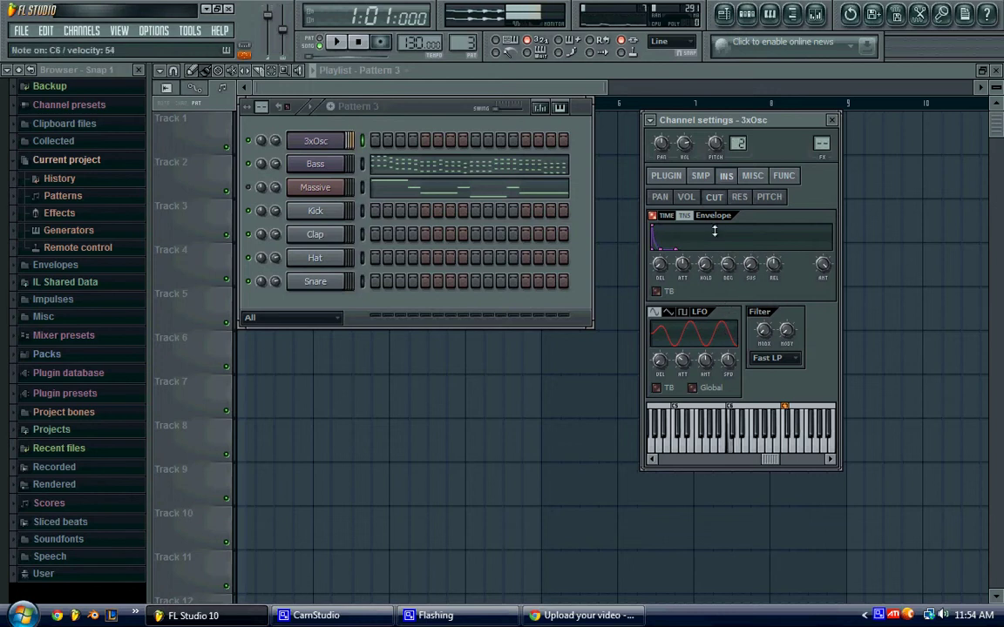
{"action": "left_click", "coordinate": [668, 215]}
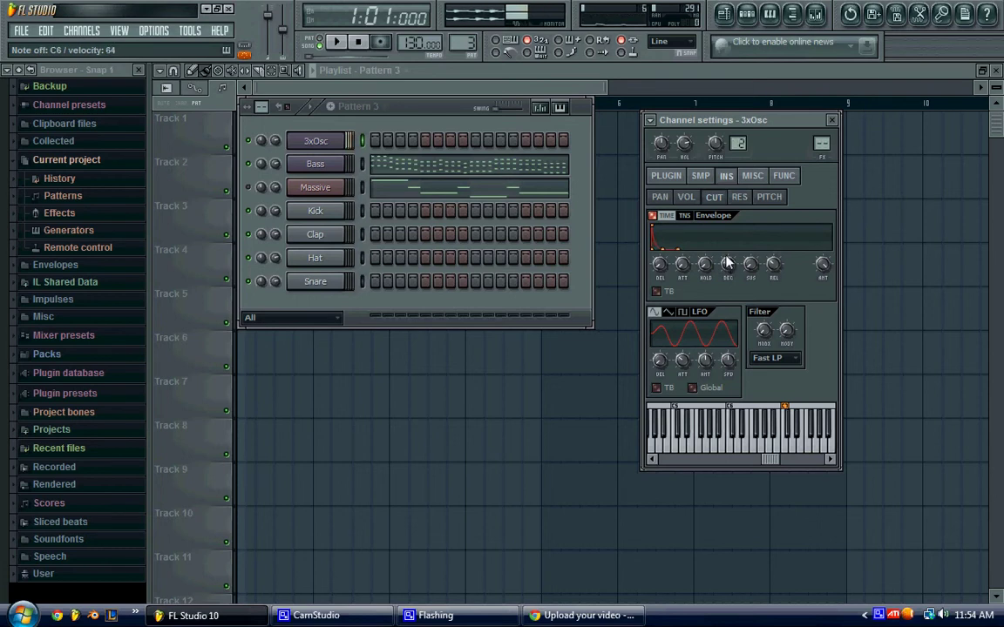
- Shape the 3xOsc volume envelope into a short stab with minimal attack, quick decay and curved decay tension, auditioning the sound
{"action": "left_click", "coordinate": [688, 198]}
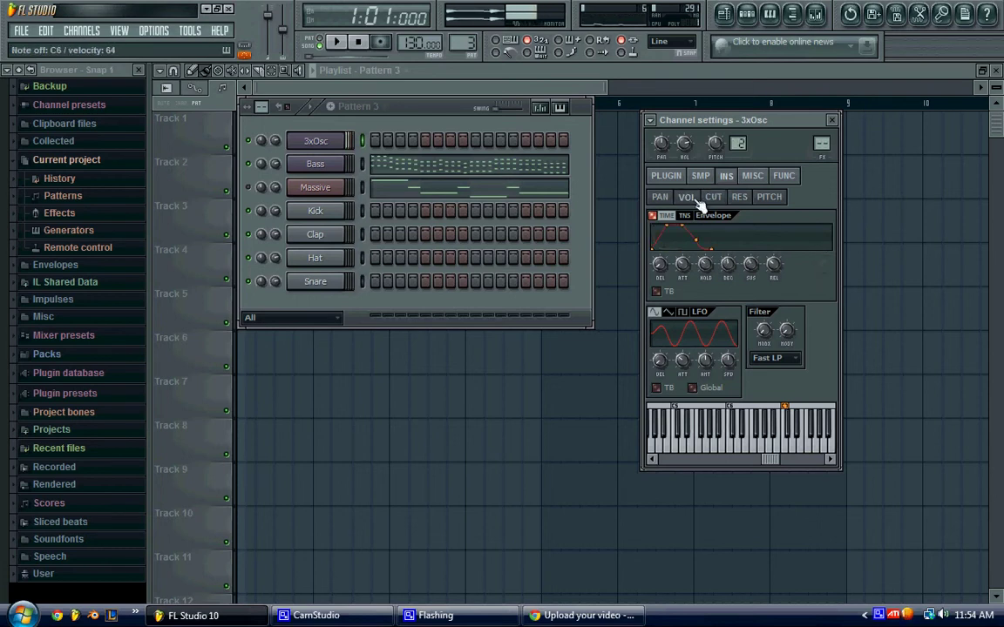
{"action": "left_click_drag", "start_coordinate": [682, 266], "coordinate": [676, 413]}
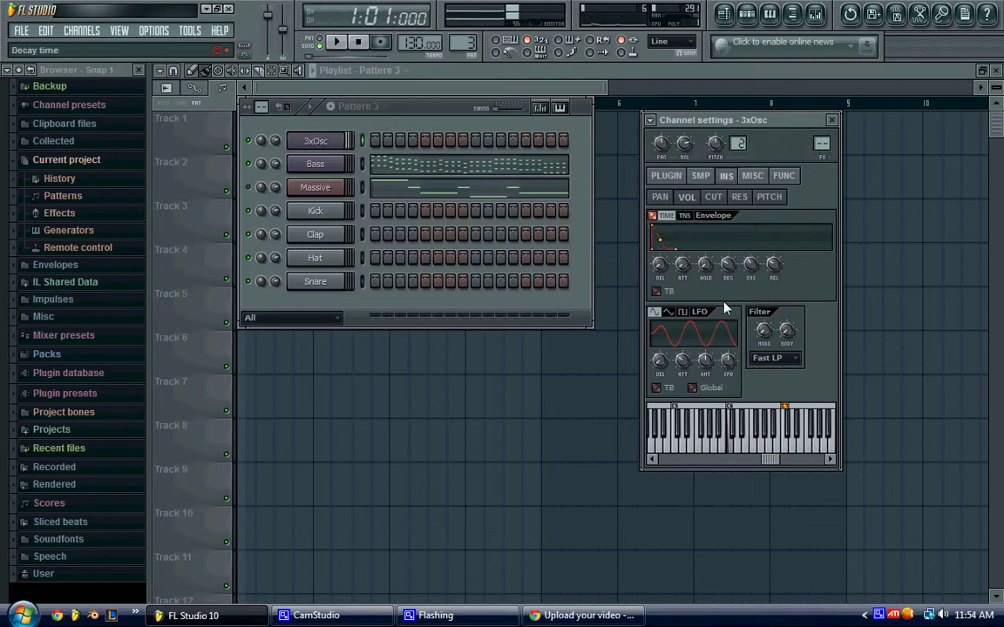
{"action": "left_click", "coordinate": [684, 215]}
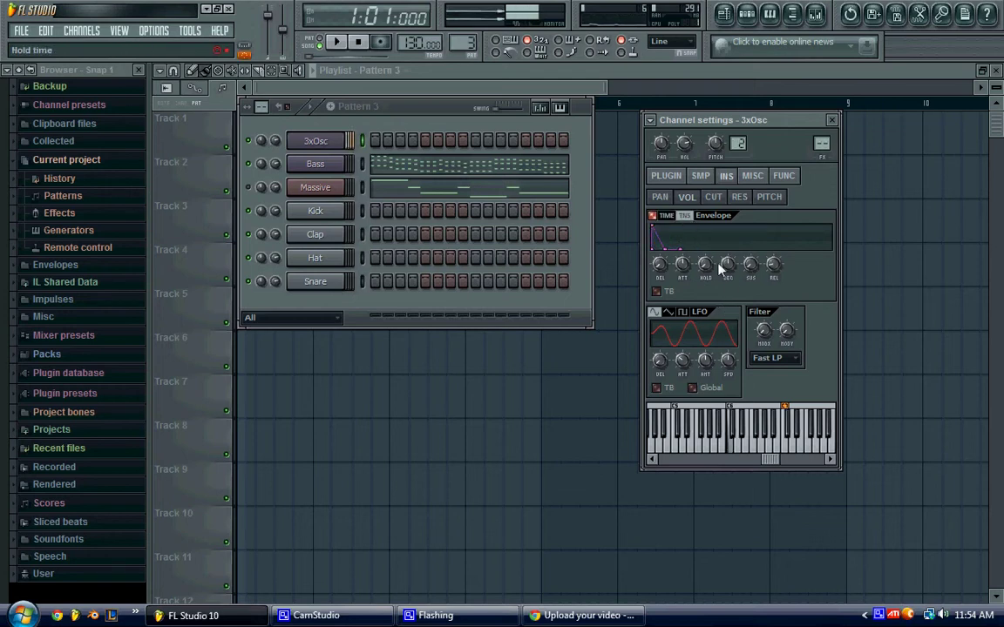
{"action": "left_click_drag", "start_coordinate": [734, 358], "coordinate": [727, 264]}
{"action": "key", "text": "q"}
{"action": "key", "text": "q"}
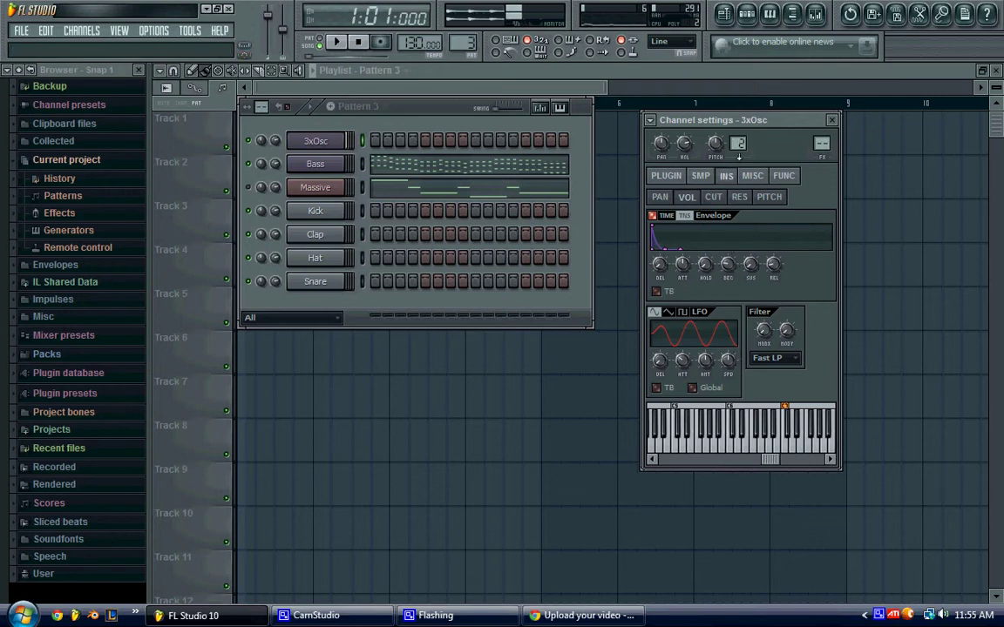
- Route the 3xOsc channel to a free mixer track and rename that track Bass stab
{"action": "key", "text": "ctrl+l"}
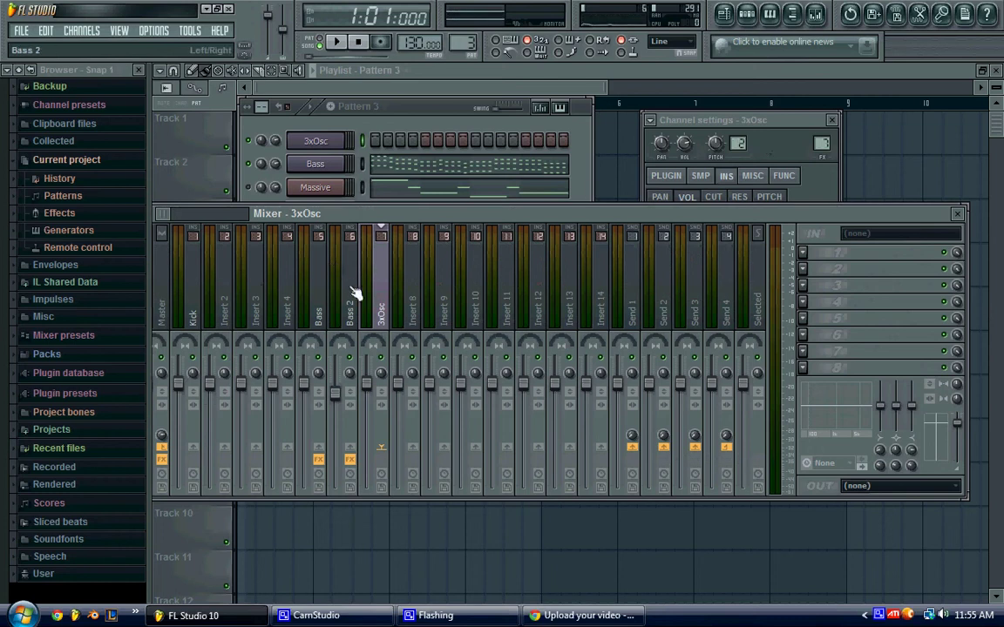
{"action": "left_click", "coordinate": [704, 138]}
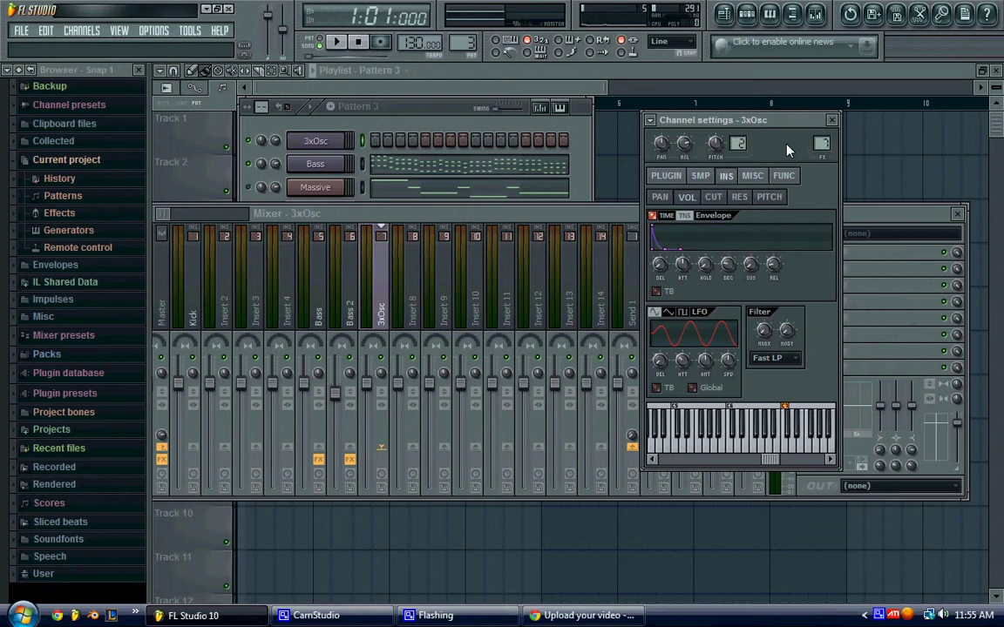
{"action": "left_click", "coordinate": [650, 120]}
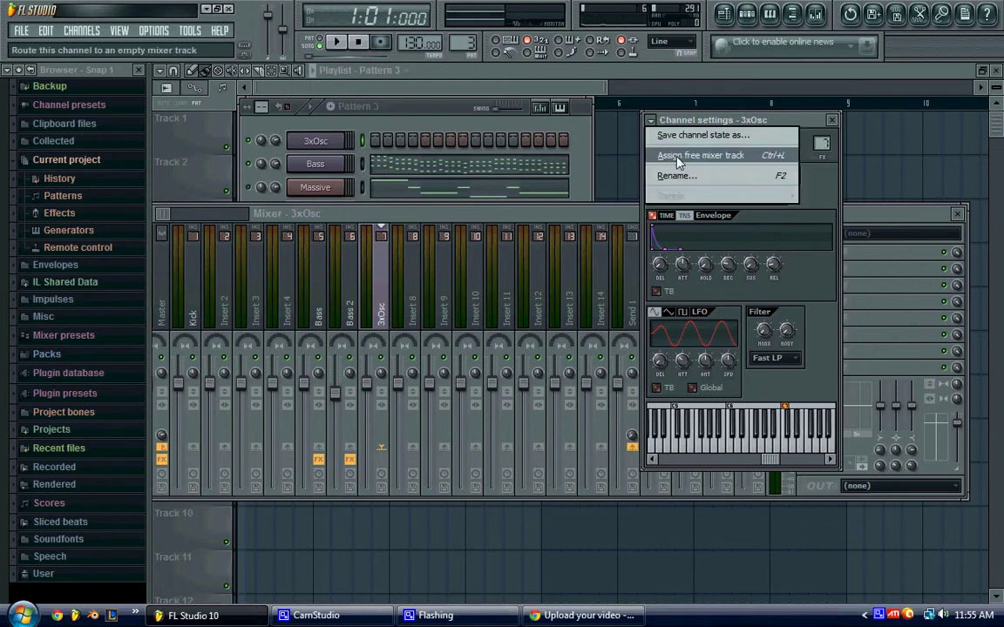
{"action": "left_click", "coordinate": [816, 183]}
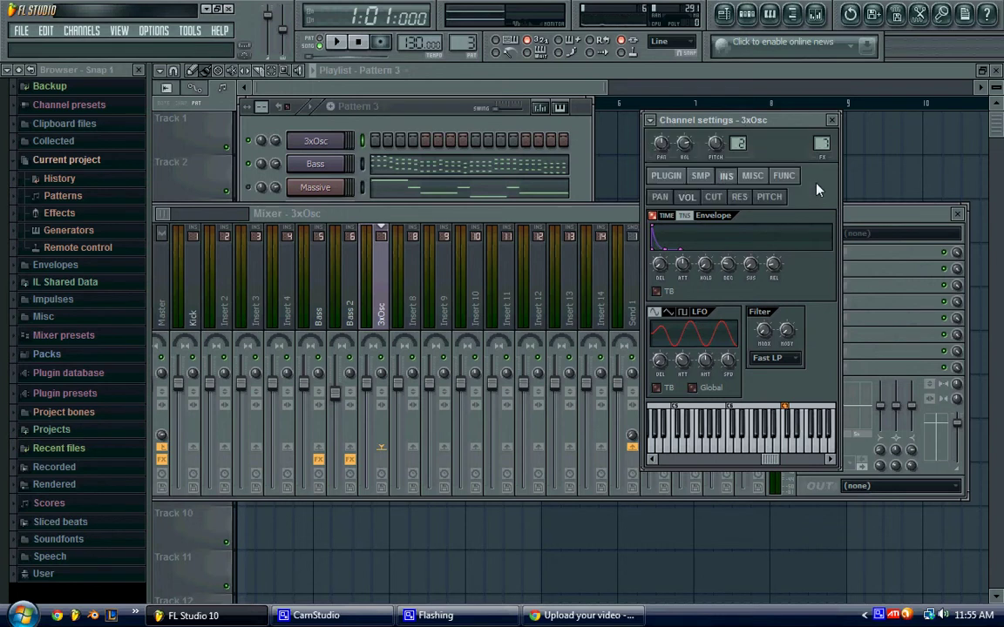
{"action": "double_click", "coordinate": [382, 311]}
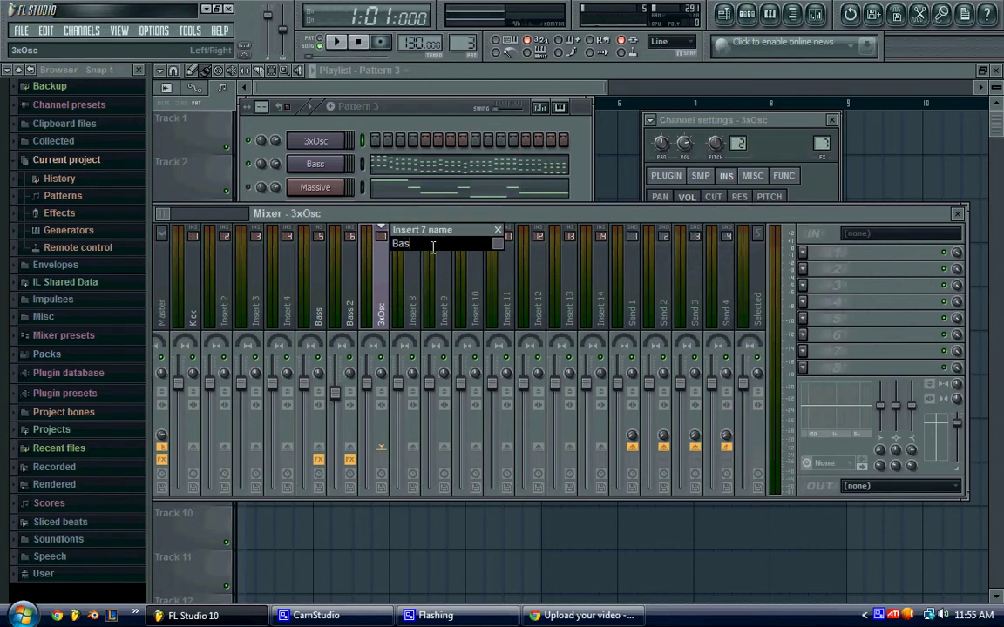
{"action": "type", "text": "Bass stab"}
{"action": "key", "text": "Return"}
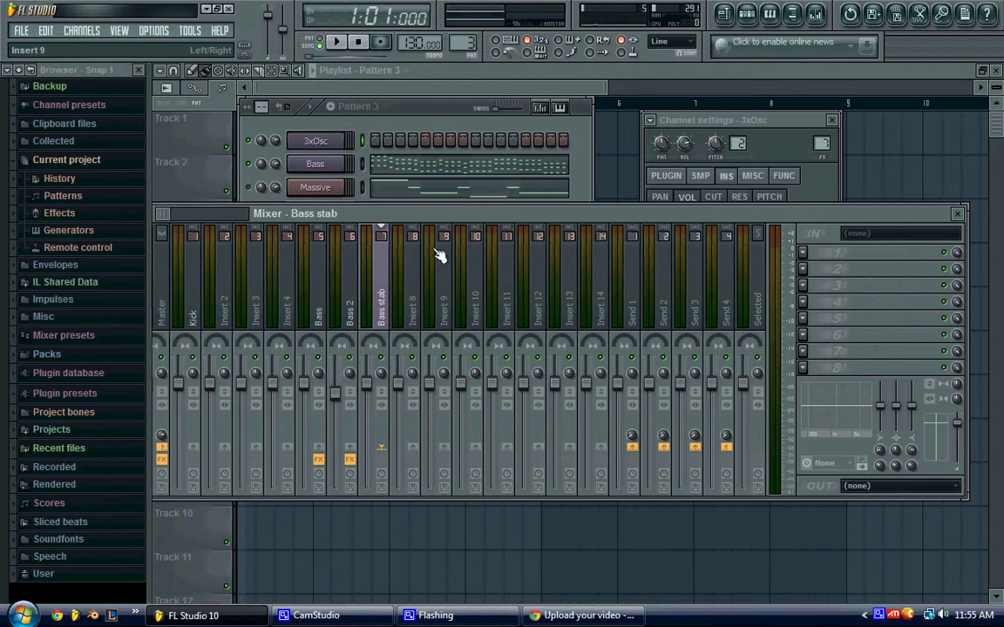
- Load Maximus into the first effect slot of the Bass stab mixer track
{"action": "left_click", "coordinate": [802, 253]}
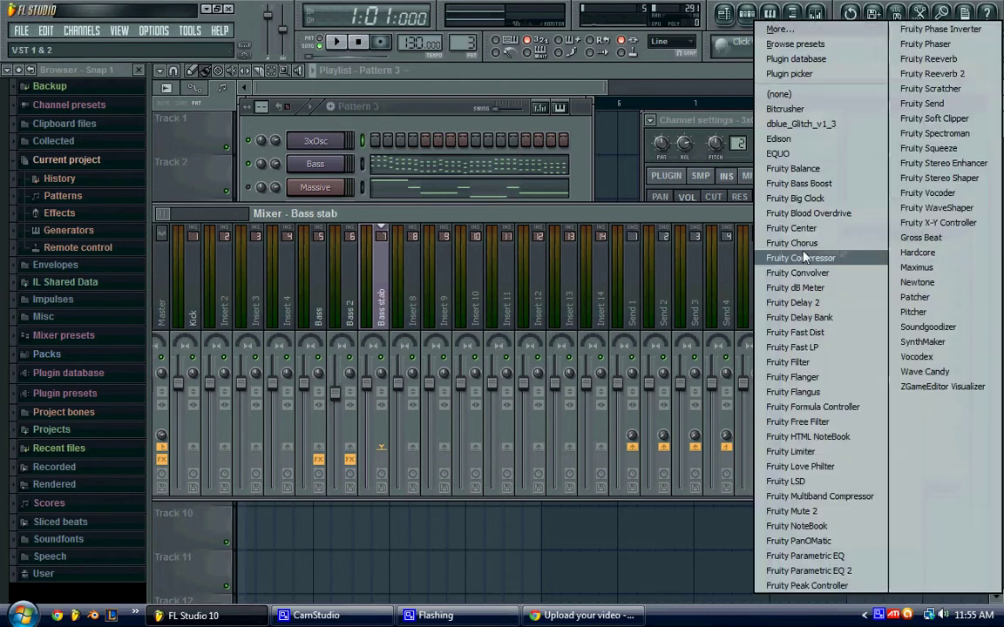
{"action": "left_click", "coordinate": [911, 268]}
{"action": "left_click", "coordinate": [585, 168]}
- Load Soundgoodizer into the second effect slot of the Bass stab track and lower its amount to about half
{"action": "left_click", "coordinate": [847, 270]}
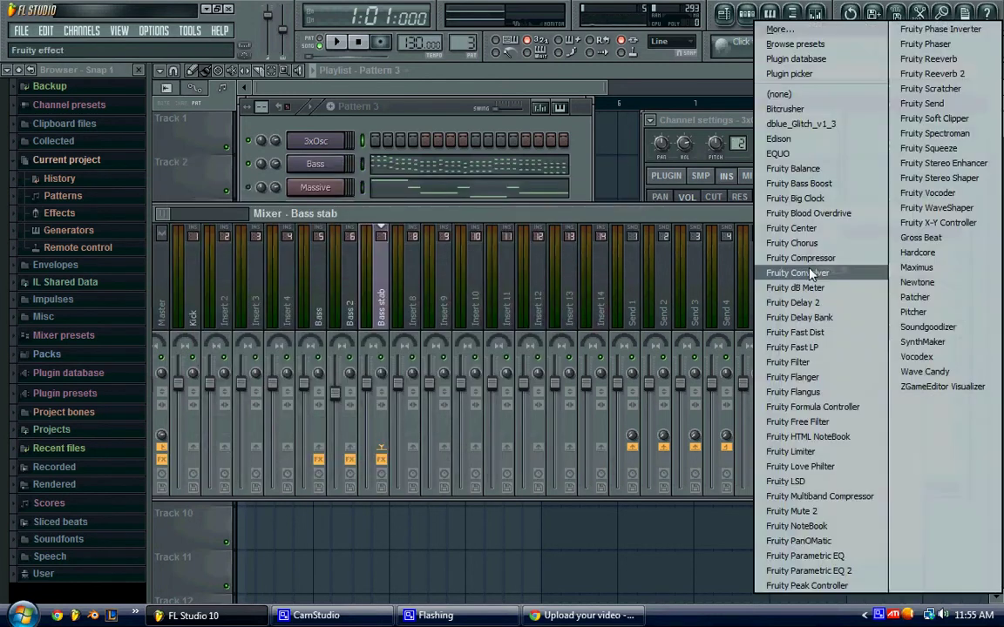
{"action": "left_click", "coordinate": [872, 326]}
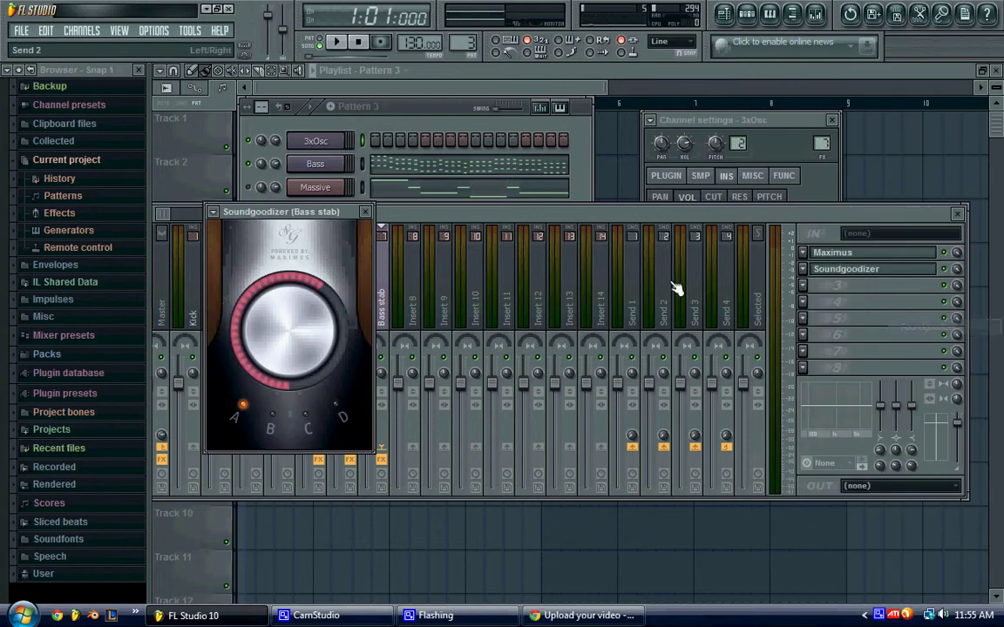
{"action": "left_click", "coordinate": [365, 212]}
{"action": "left_click", "coordinate": [849, 271]}
{"action": "left_click_drag", "start_coordinate": [314, 317], "coordinate": [307, 362]}
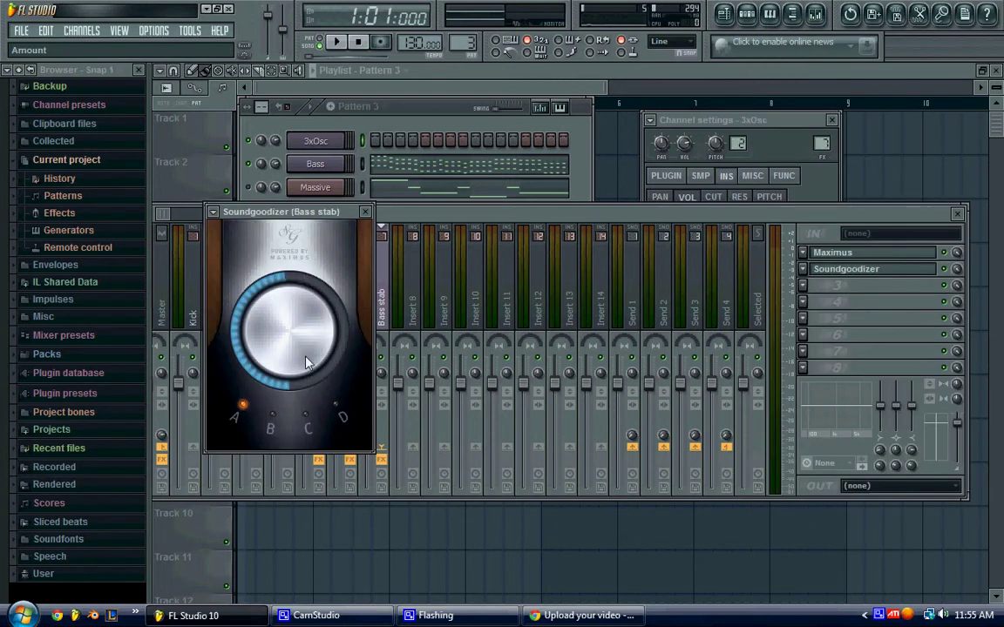
{"action": "left_click", "coordinate": [364, 211]}
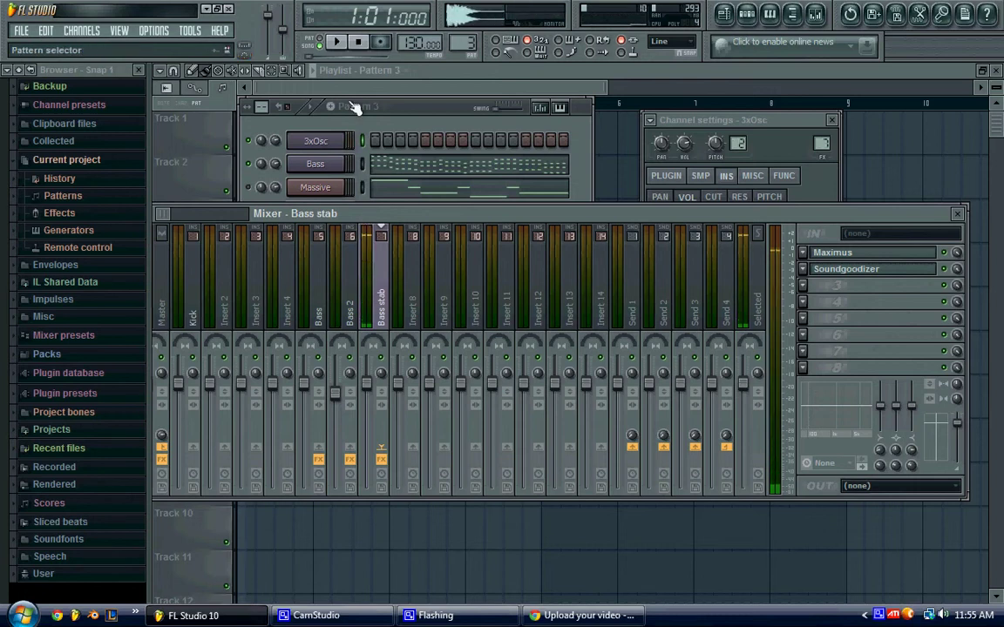
- Copy the Bass channel's notes in Pattern 3 and paste them into the 3xOsc channel
{"action": "left_click", "coordinate": [341, 43]}
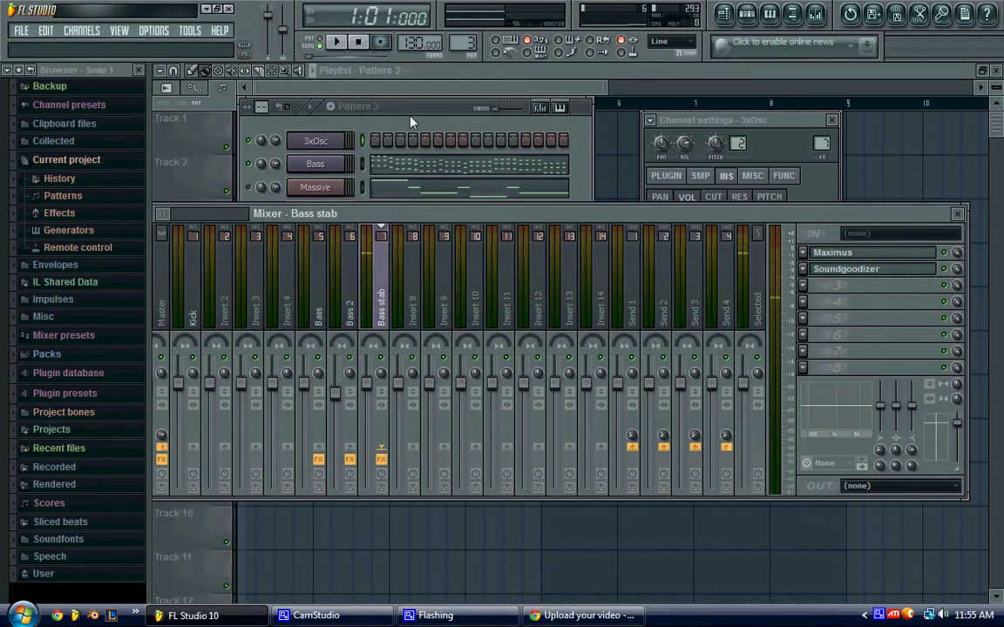
{"action": "left_click", "coordinate": [368, 105]}
{"action": "right_click", "coordinate": [341, 164]}
{"action": "mouse_move", "coordinate": [373, 256]}
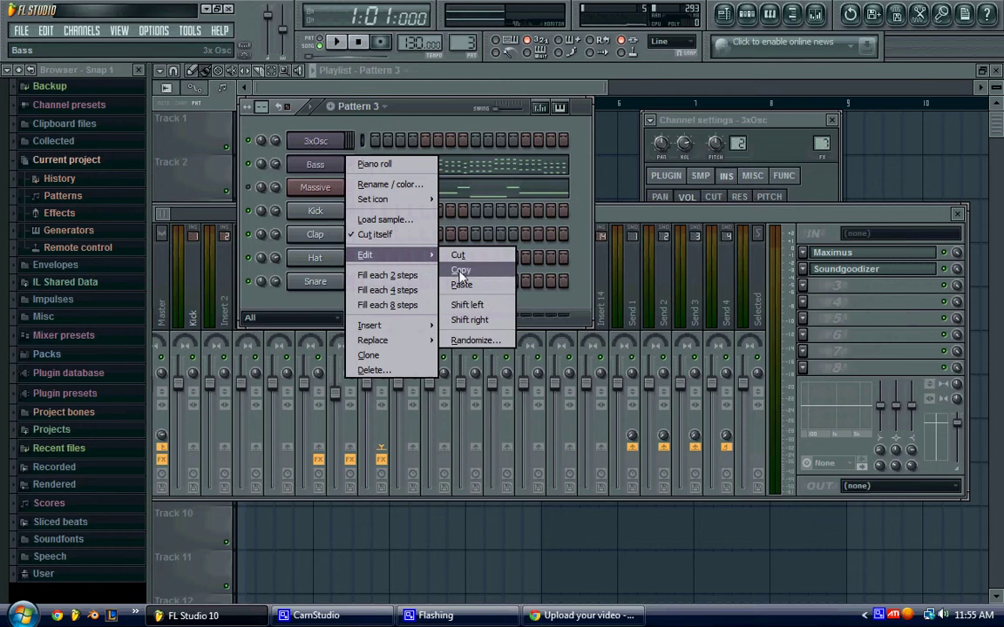
{"action": "left_click", "coordinate": [460, 270]}
{"action": "right_click", "coordinate": [344, 141]}
{"action": "mouse_move", "coordinate": [374, 231]}
{"action": "left_click", "coordinate": [460, 262]}
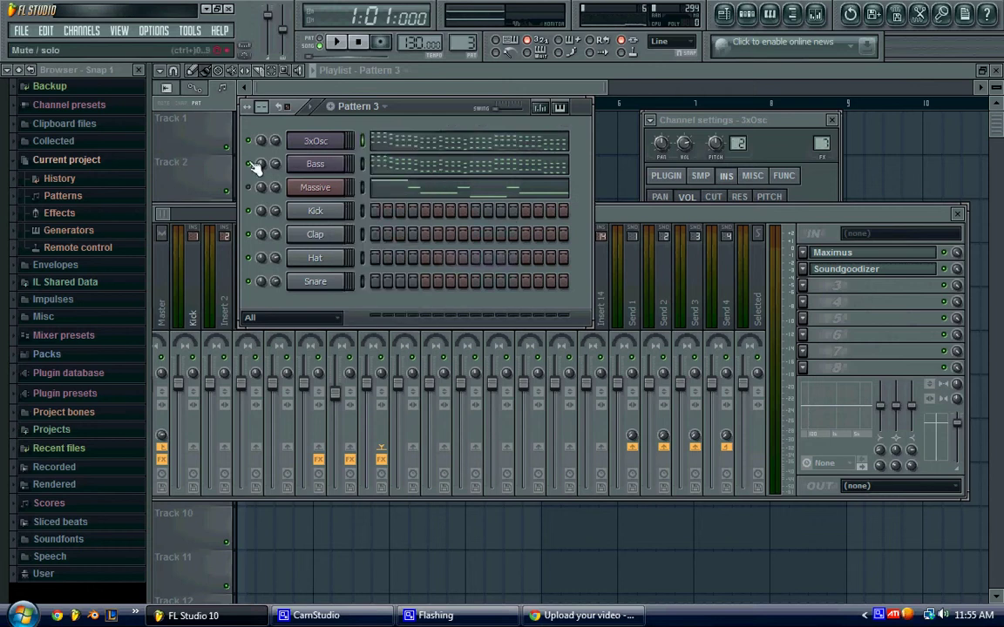
- Play the song repeatedly with the 3xOsc channel muted and unmuted to compare the bass sounds
{"action": "left_click", "coordinate": [336, 42]}
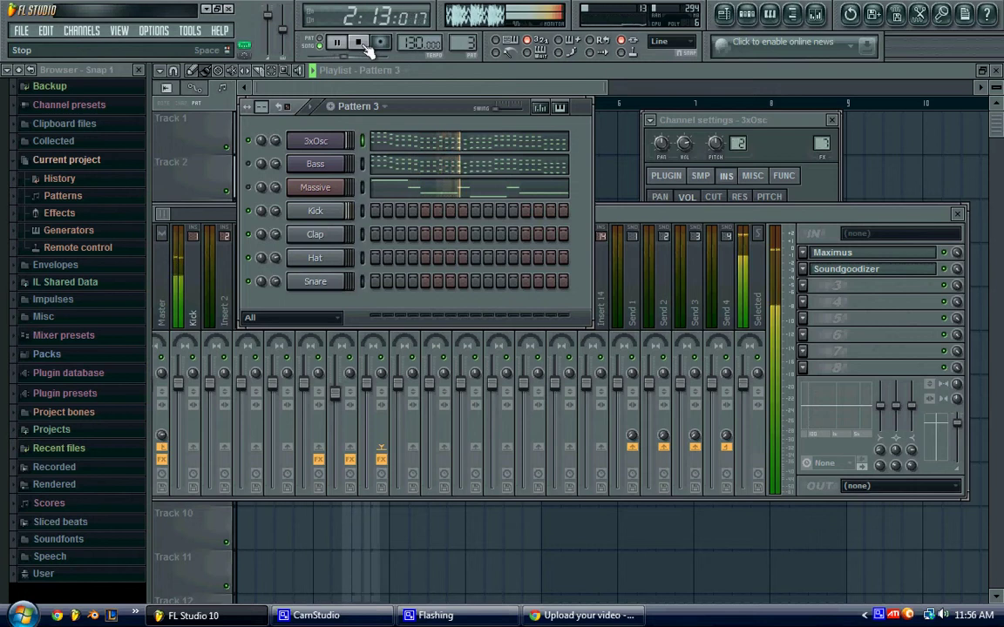
{"action": "left_click", "coordinate": [359, 43]}
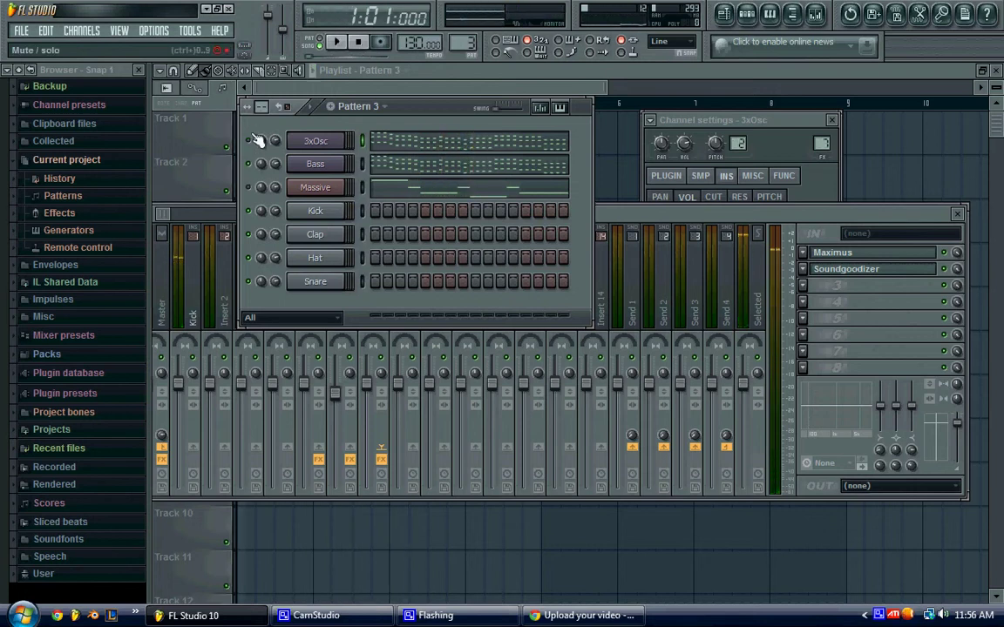
{"action": "left_click", "coordinate": [344, 43]}
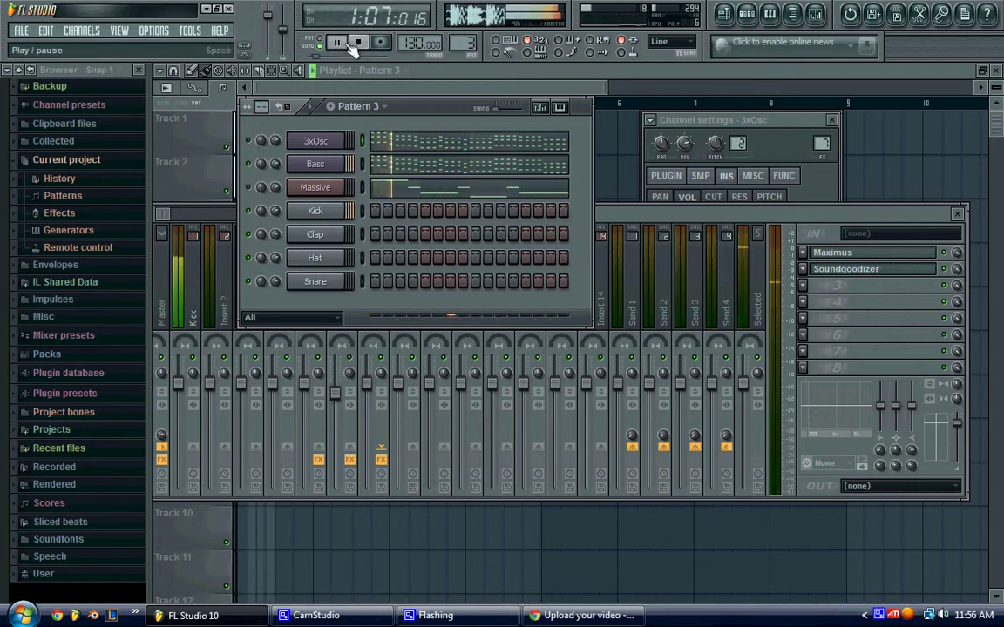
{"action": "left_click", "coordinate": [359, 43]}
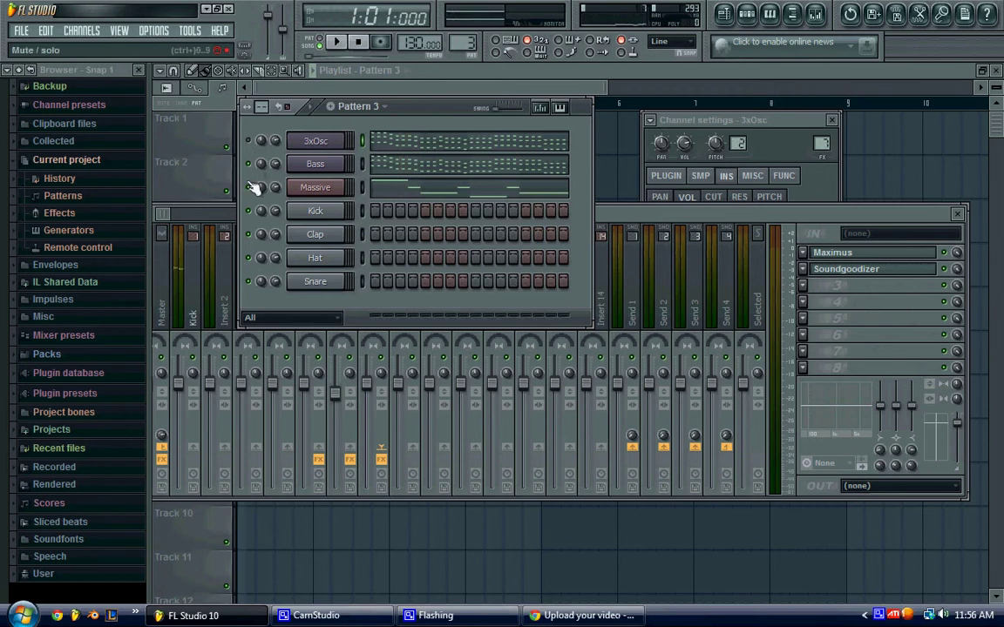
{"action": "left_click", "coordinate": [341, 41]}
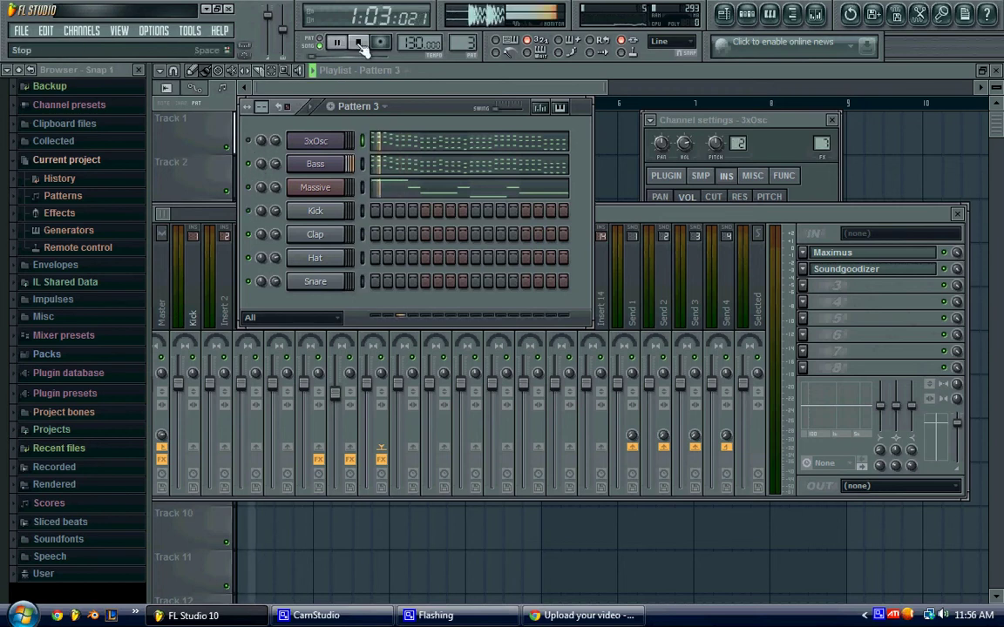
{"action": "left_click", "coordinate": [358, 43]}
{"action": "left_click", "coordinate": [248, 140]}
{"action": "left_click", "coordinate": [336, 43]}
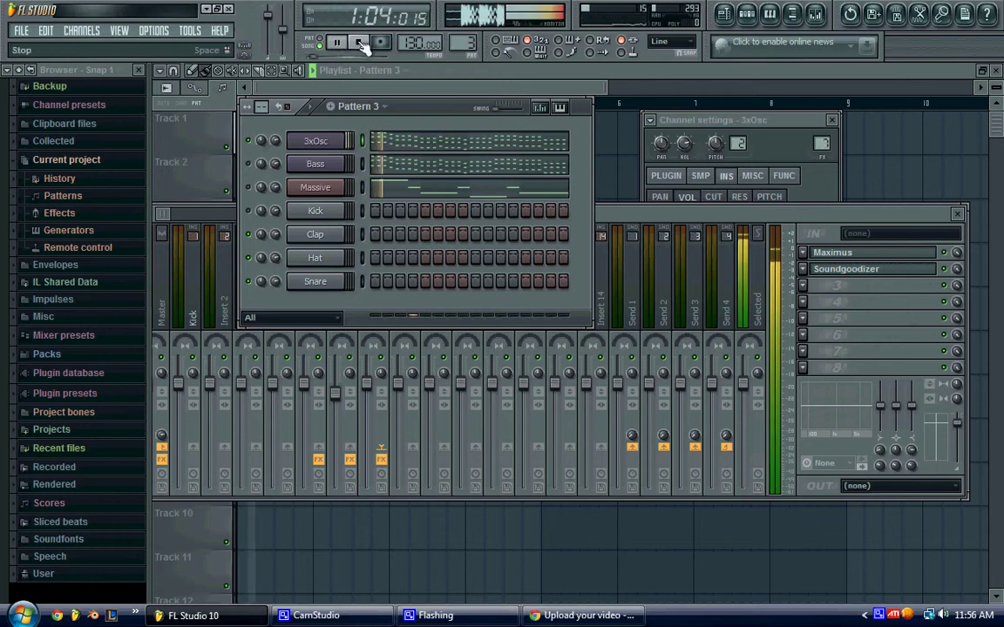
{"action": "left_click", "coordinate": [358, 43]}
- Compare the cutoff envelopes of the 3xOsc and Bass channels, and play the song to hear both layers together
{"action": "left_click", "coordinate": [317, 142]}
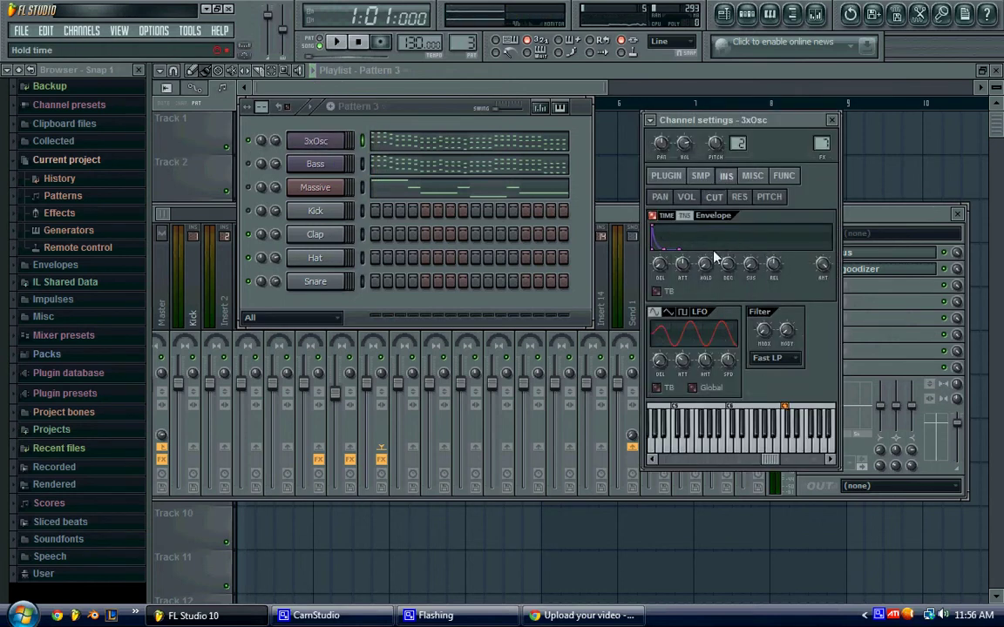
{"action": "left_click", "coordinate": [336, 165]}
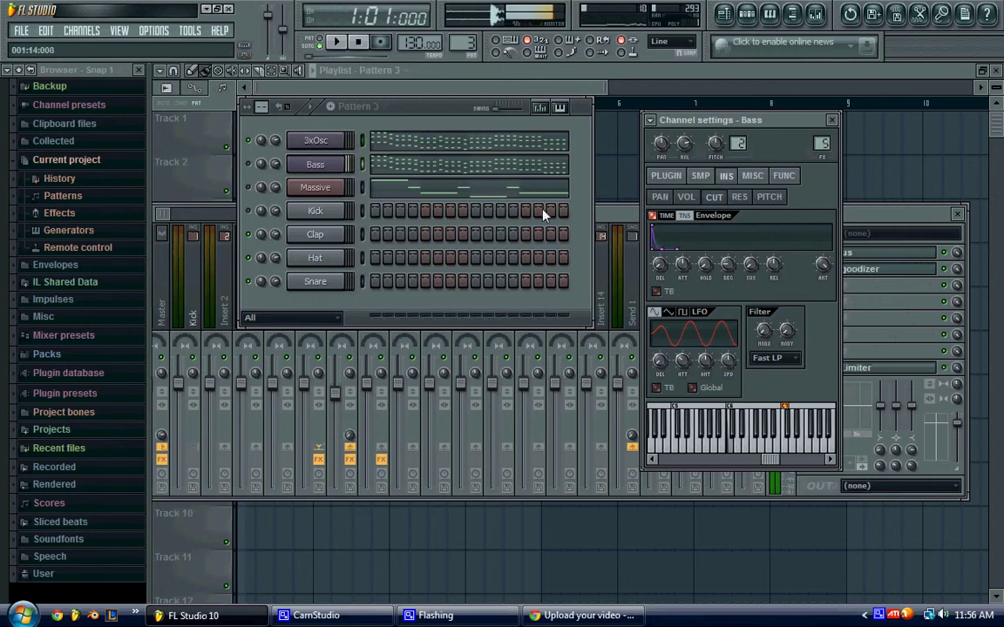
{"action": "left_click", "coordinate": [336, 142]}
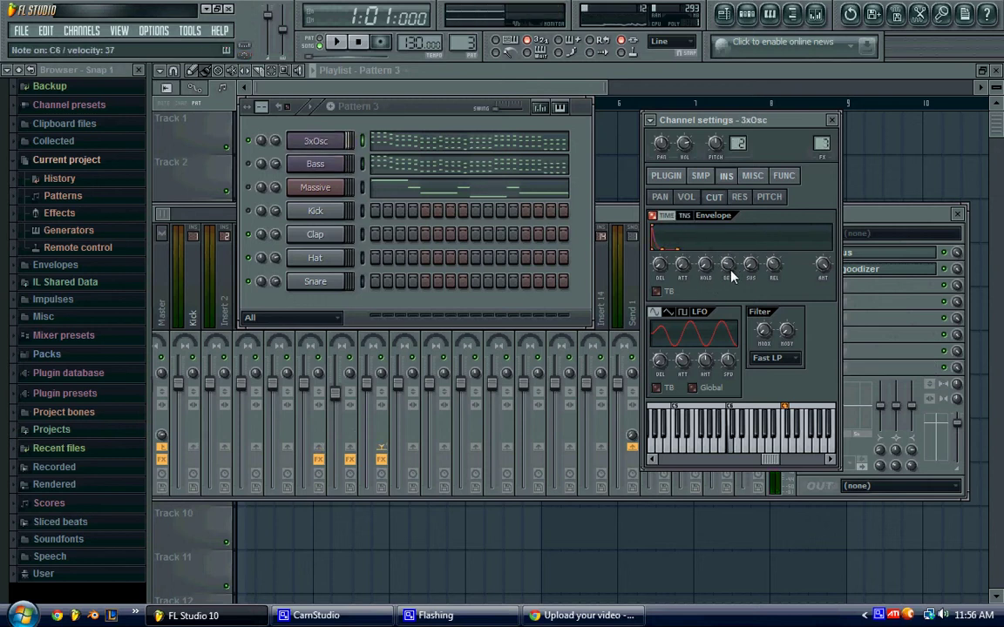
{"action": "left_click", "coordinate": [832, 120]}
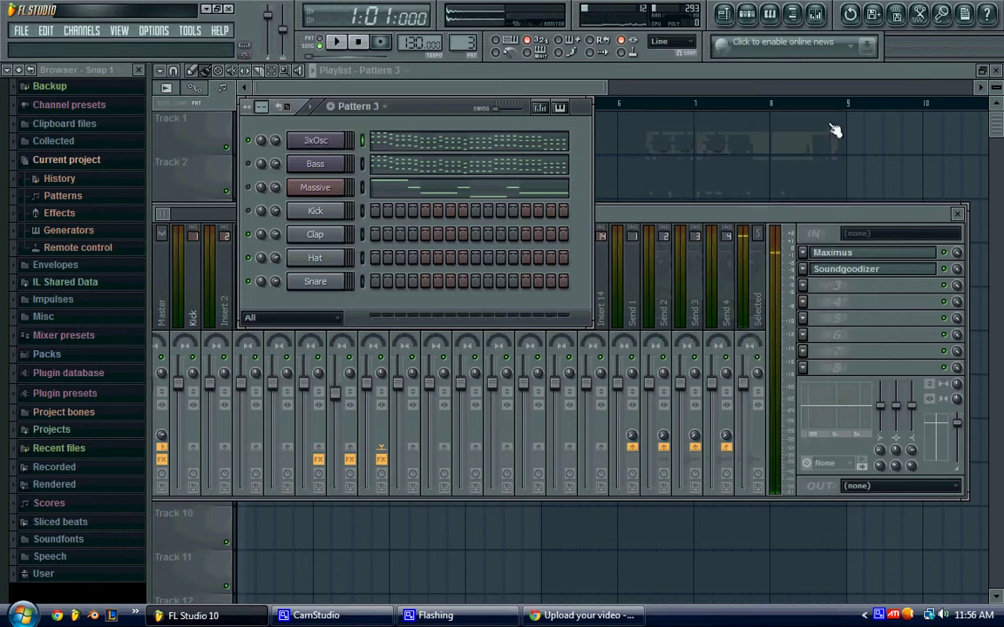
{"action": "left_click", "coordinate": [340, 43]}
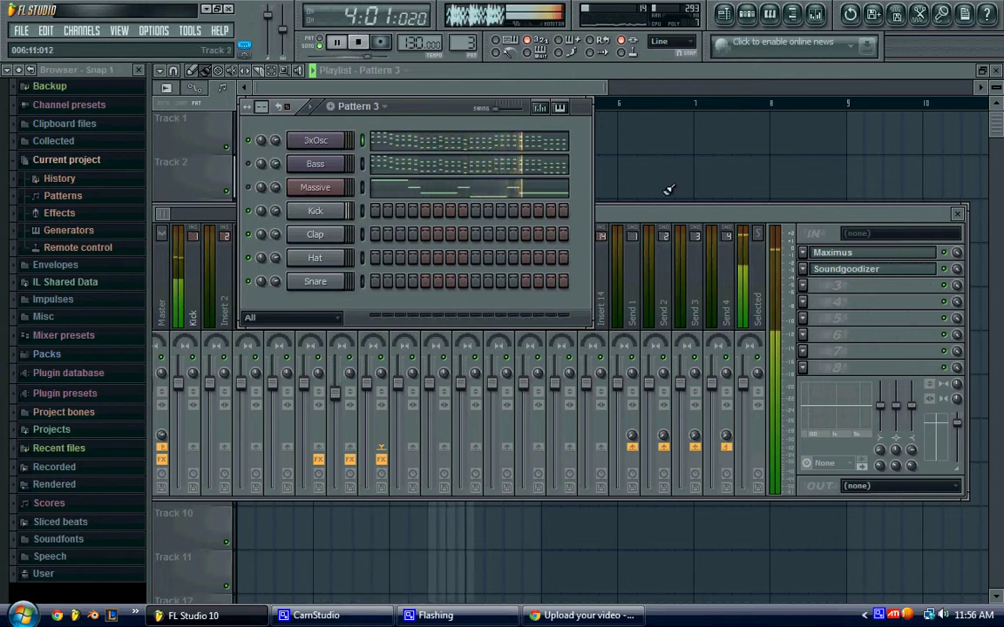
{"action": "left_click", "coordinate": [357, 42]}
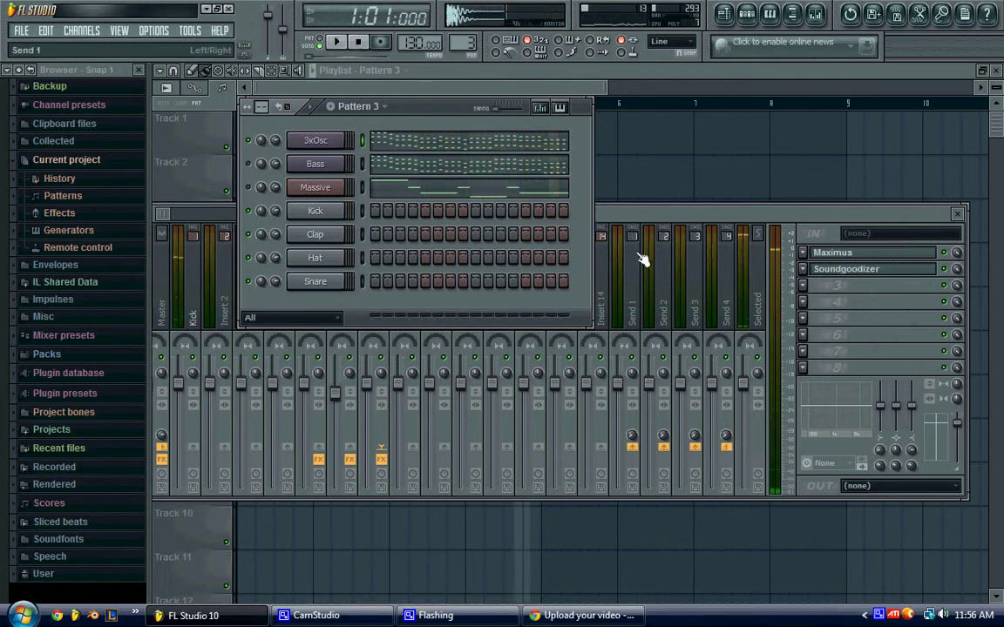
- Load Fruity Delay 2 into the third effect slot of the Bass stab track and lower its input volume
{"action": "left_click", "coordinate": [708, 216]}
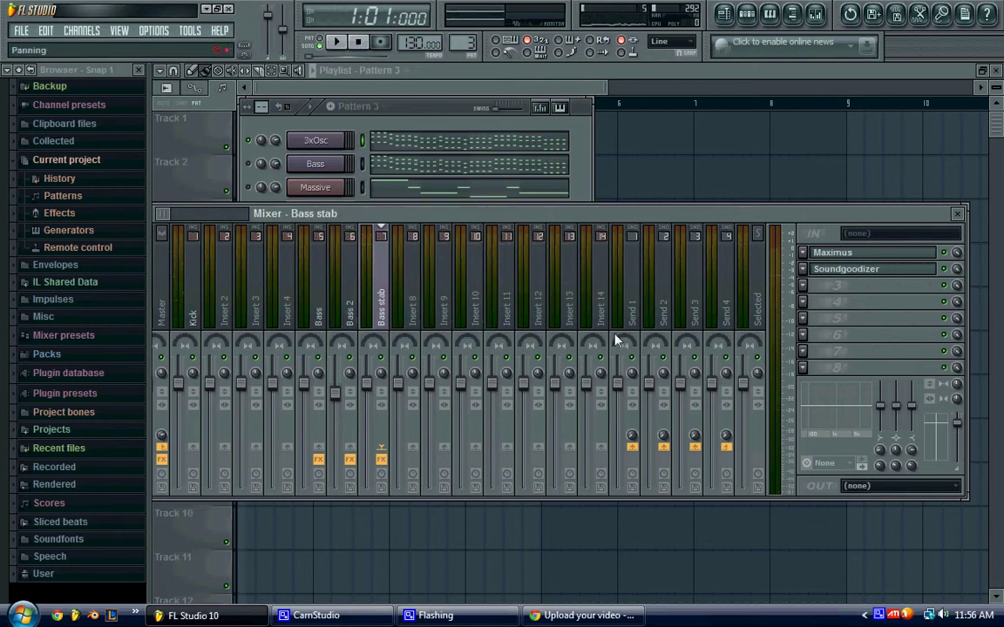
{"action": "left_click", "coordinate": [815, 286]}
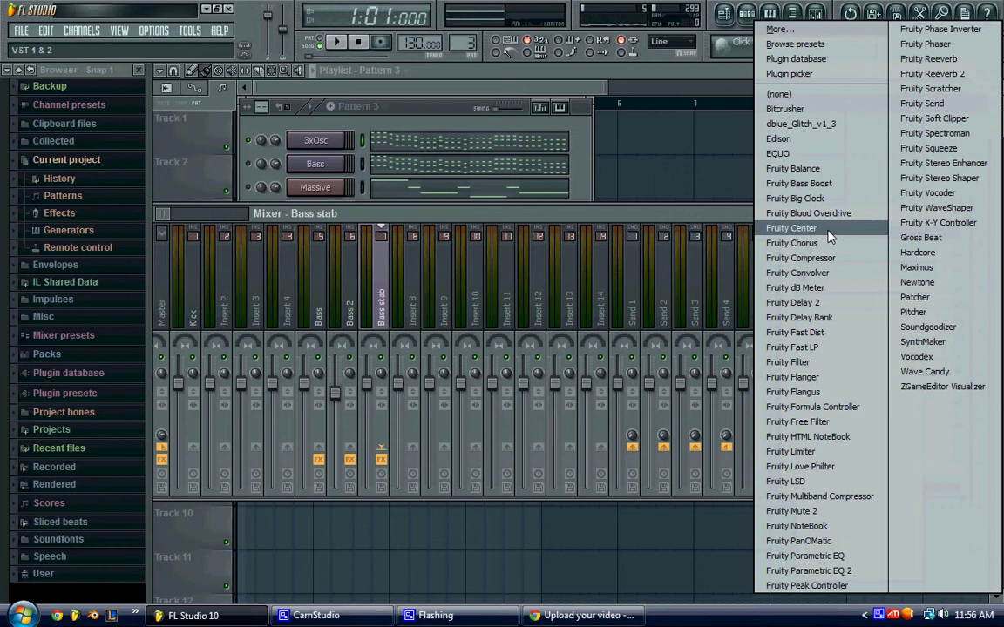
{"action": "left_click", "coordinate": [816, 303]}
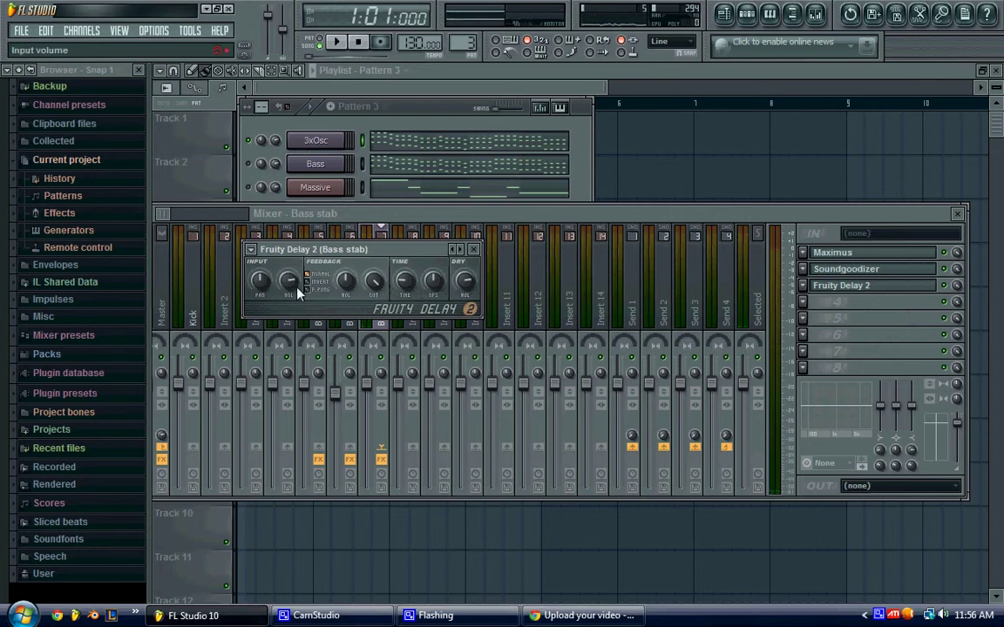
{"action": "key", "text": "i"}
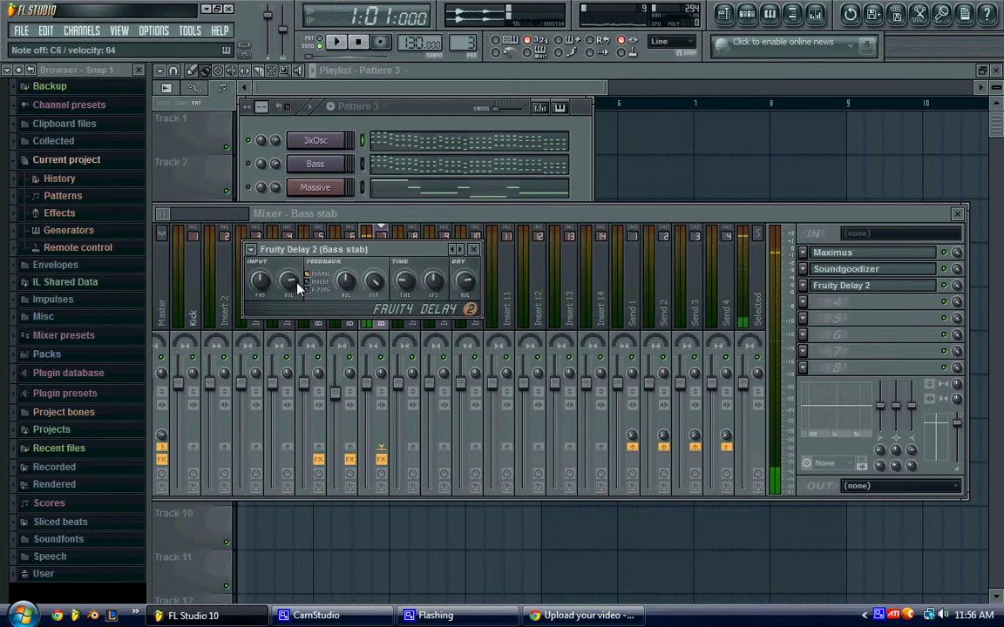
{"action": "left_click_drag", "start_coordinate": [287, 282], "coordinate": [285, 343]}
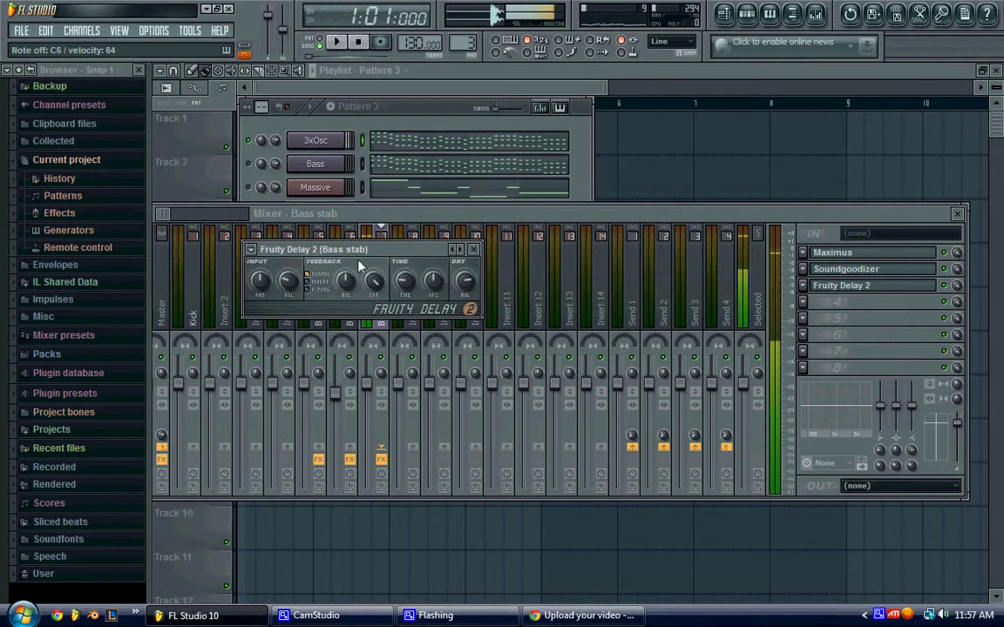
- Copy the current time value of Fruity Delay 2
{"action": "right_click", "coordinate": [401, 289]}
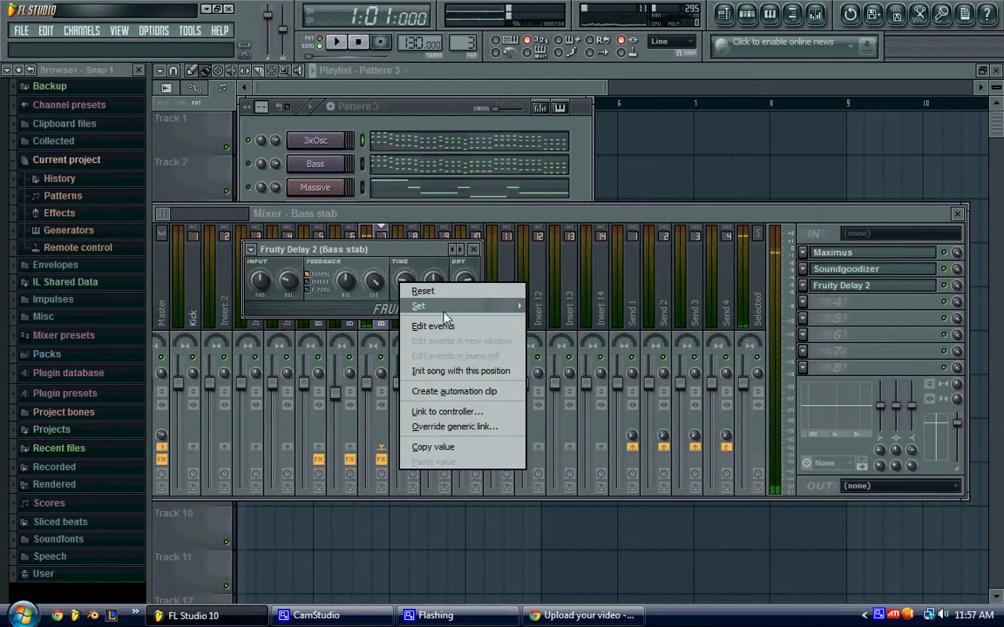
{"action": "mouse_move", "coordinate": [444, 318]}
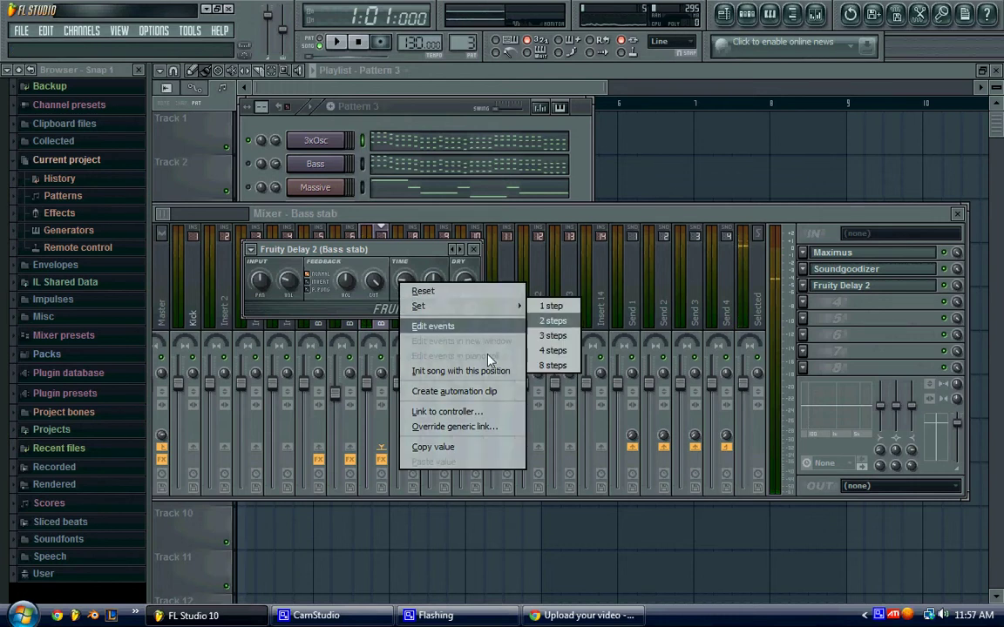
{"action": "left_click", "coordinate": [444, 447]}
- Try delay times of 1, 2 and 3 steps in Fruity Delay 2
{"action": "right_click", "coordinate": [406, 288]}
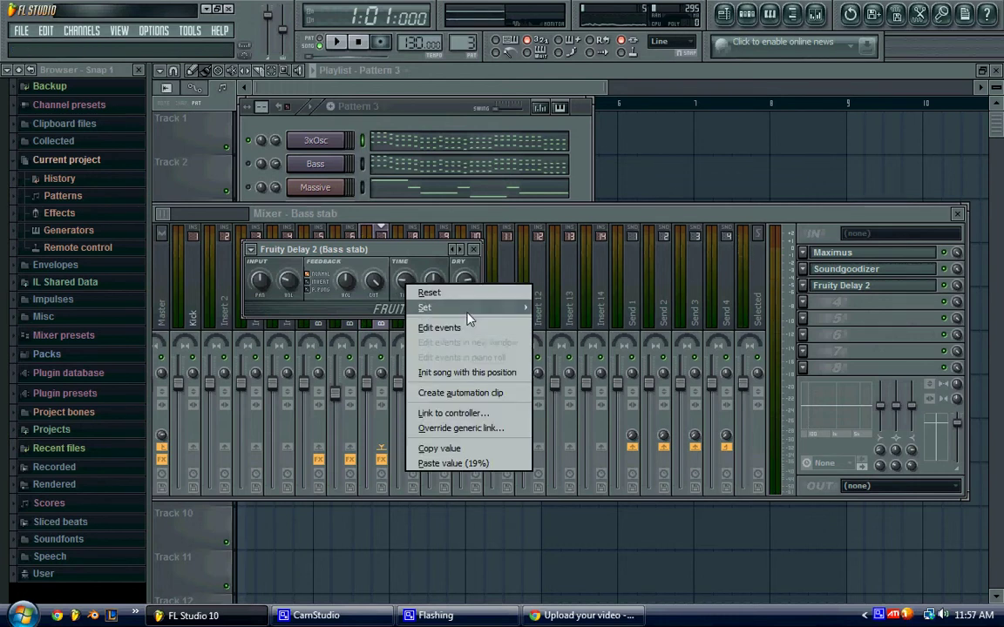
{"action": "mouse_move", "coordinate": [468, 319]}
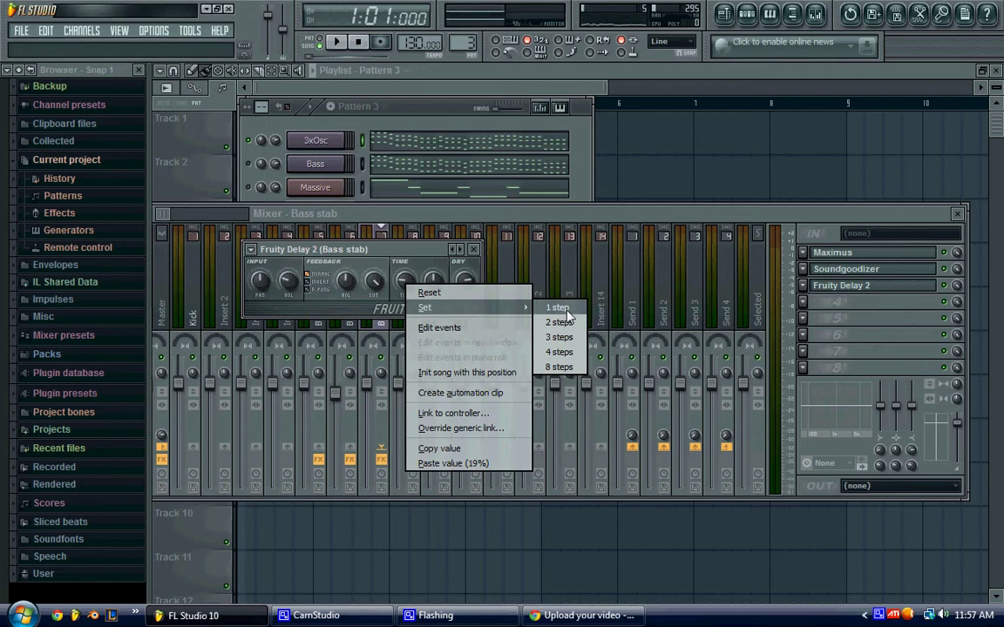
{"action": "left_click", "coordinate": [510, 279]}
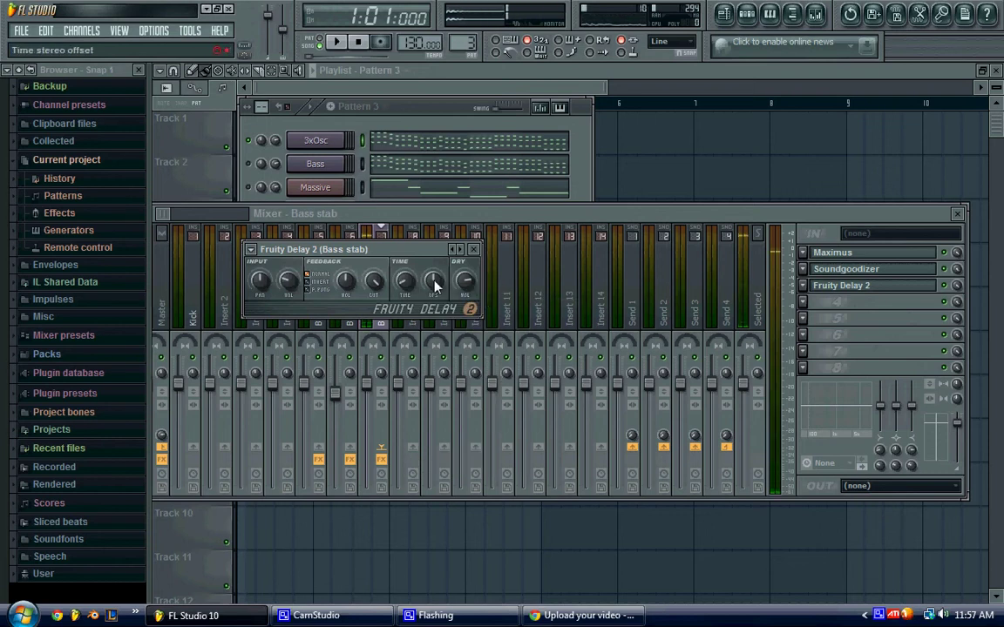
{"action": "right_click", "coordinate": [405, 288]}
{"action": "left_click", "coordinate": [571, 325]}
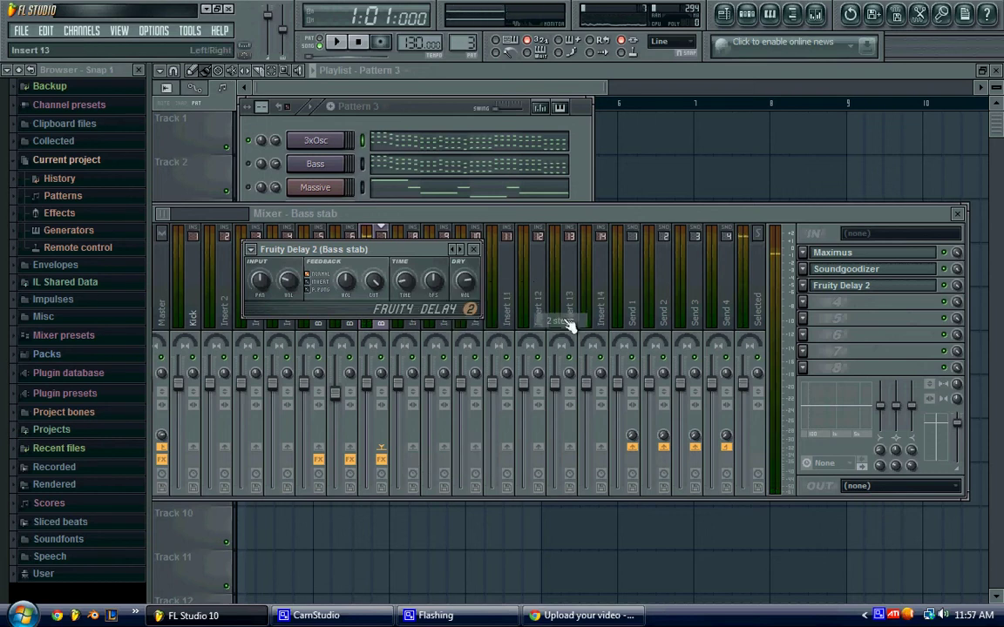
{"action": "right_click", "coordinate": [408, 283]}
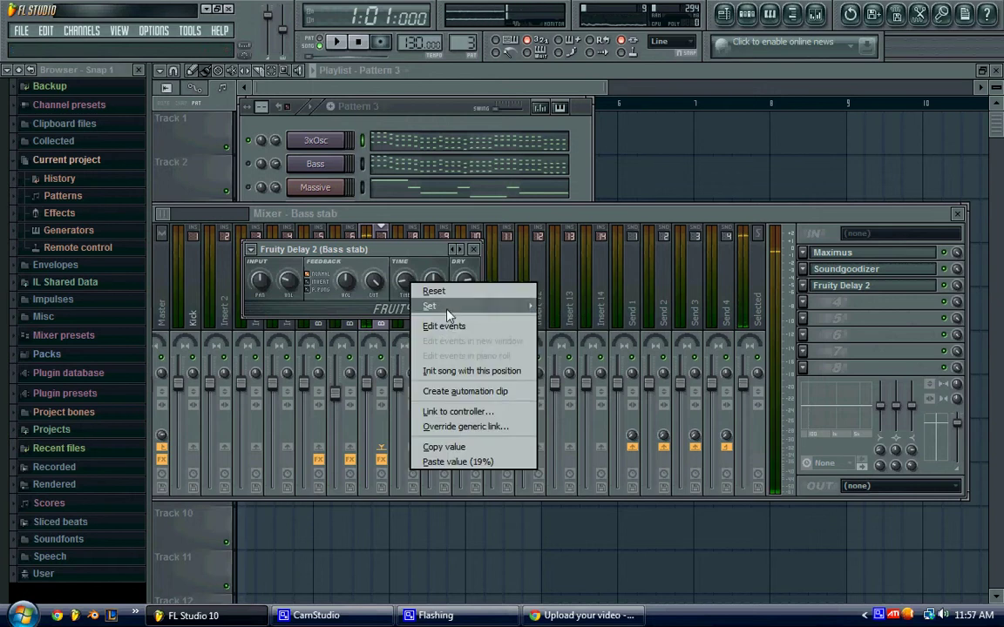
{"action": "mouse_move", "coordinate": [448, 309]}
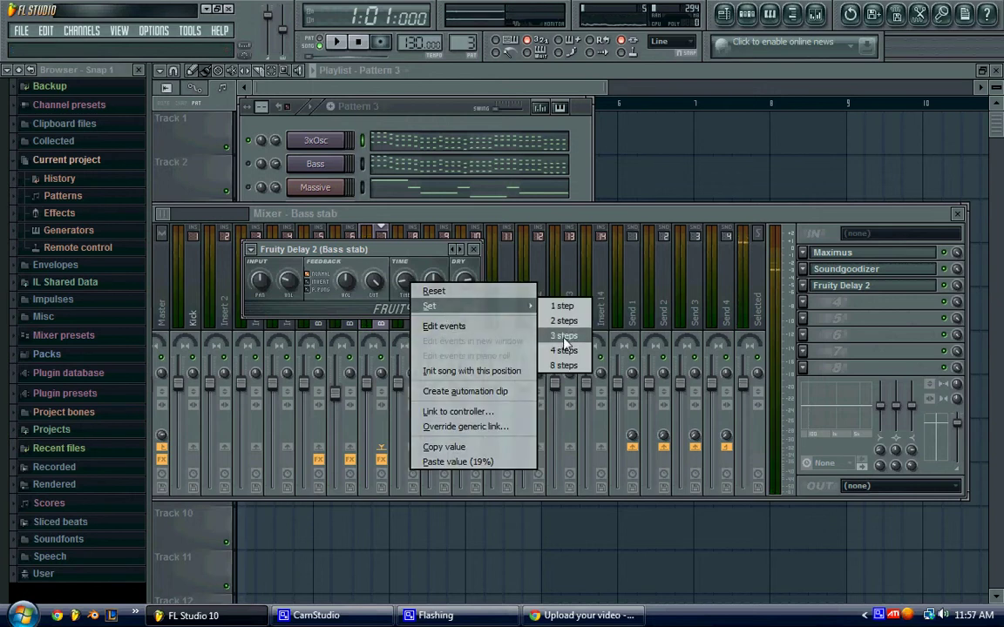
{"action": "left_click", "coordinate": [564, 340]}
- Try a delay time of 4 steps and play the song to hear the echoes
{"action": "right_click", "coordinate": [409, 285]}
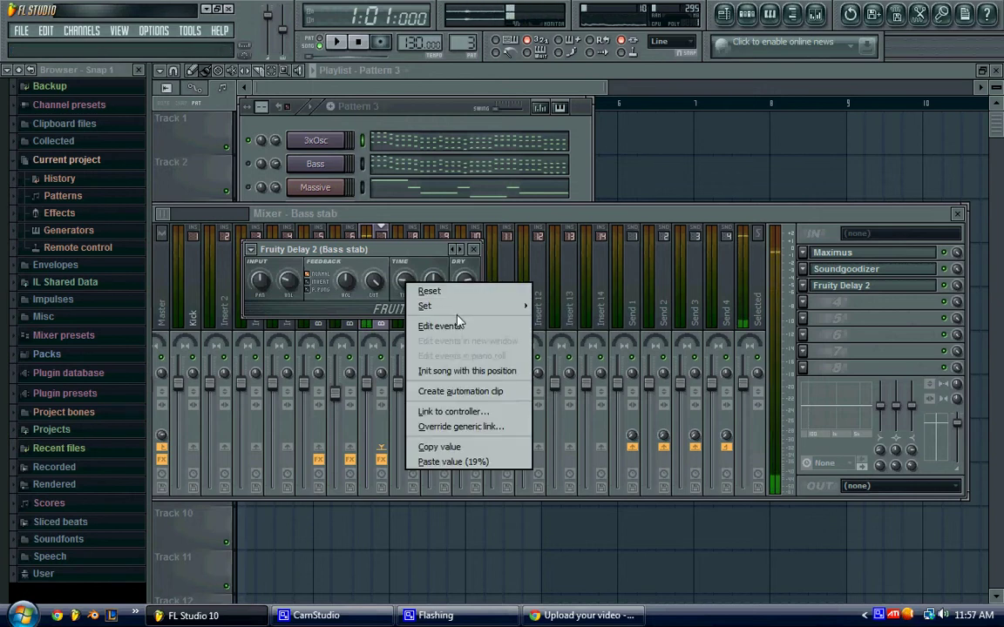
{"action": "mouse_move", "coordinate": [471, 306]}
{"action": "left_click", "coordinate": [569, 351]}
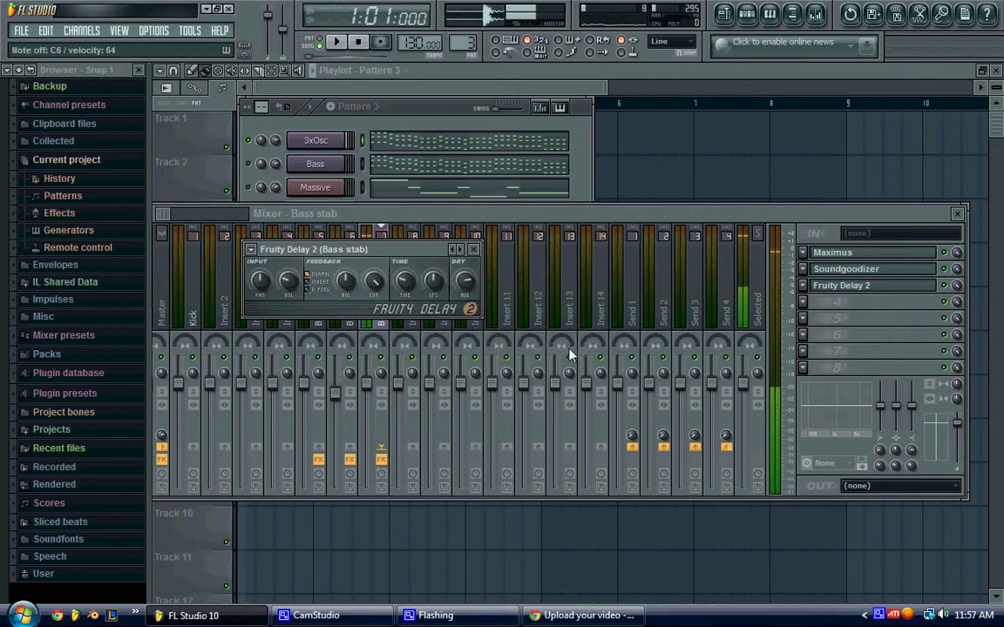
{"action": "left_click", "coordinate": [338, 42]}
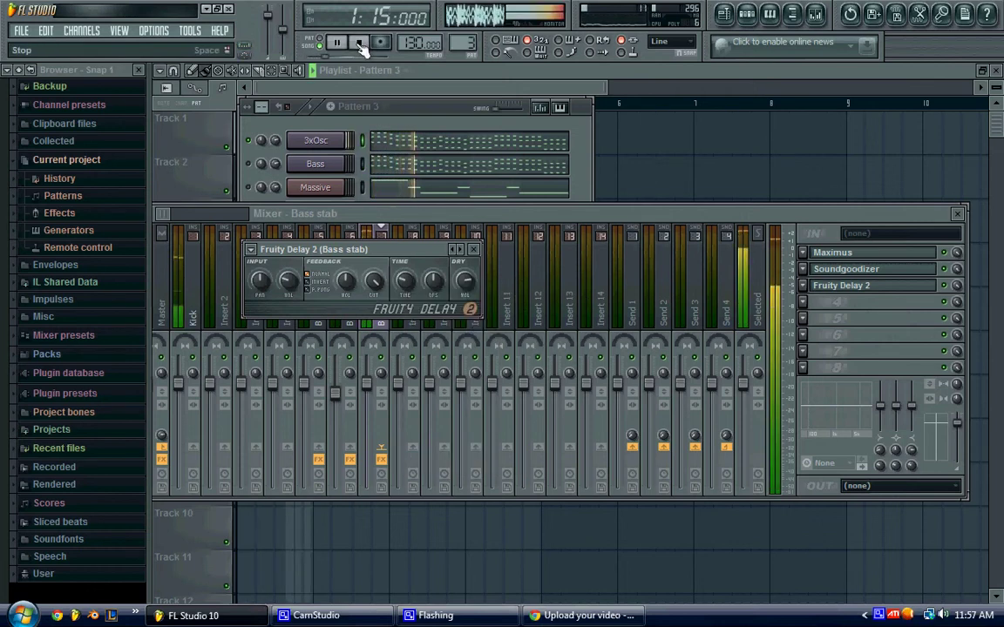
{"action": "left_click", "coordinate": [360, 43]}
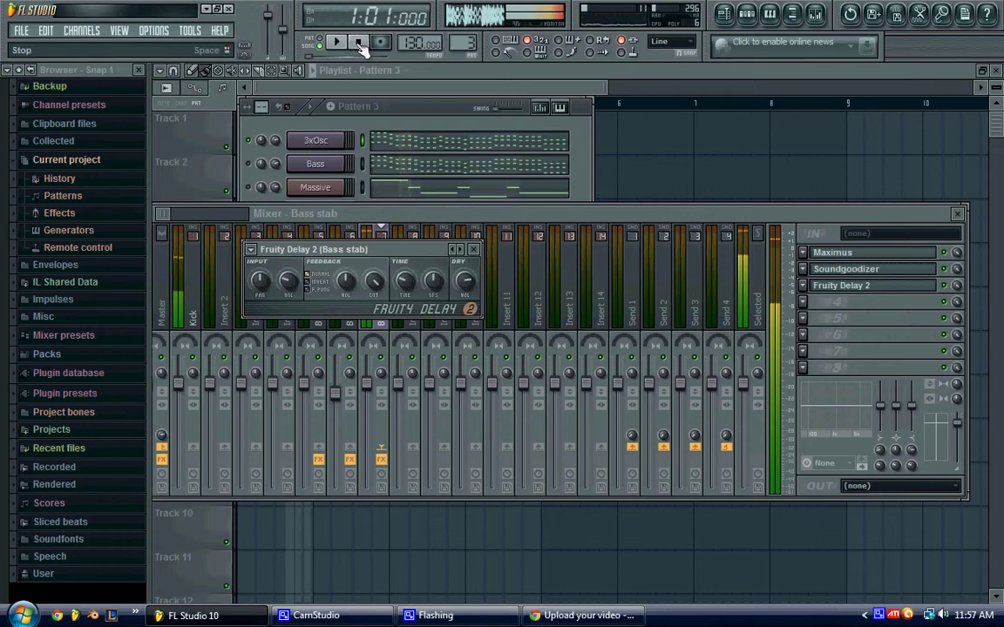
- Paste the copied 19% value onto the delay time, switch feedback to ping pong and lower the input volume during playback
{"action": "right_click", "coordinate": [406, 285]}
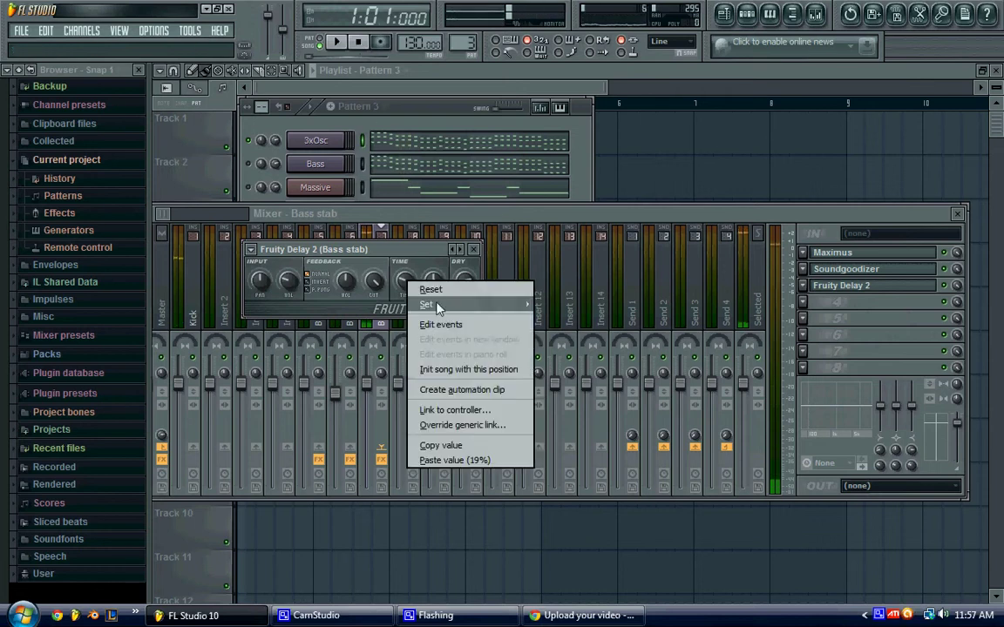
{"action": "left_click", "coordinate": [482, 462]}
{"action": "left_click", "coordinate": [343, 42]}
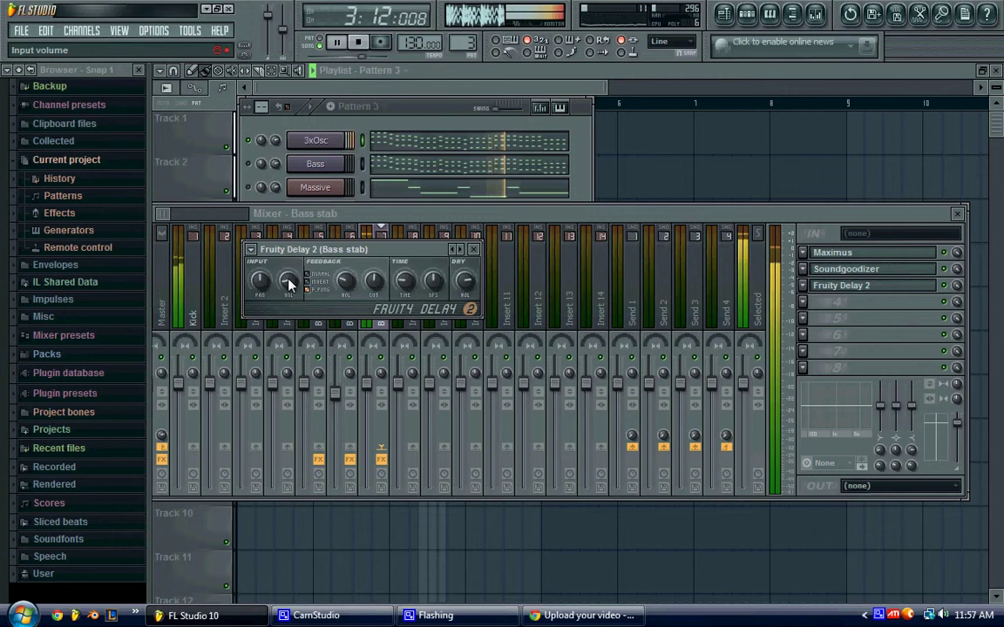
{"action": "left_click", "coordinate": [473, 249]}
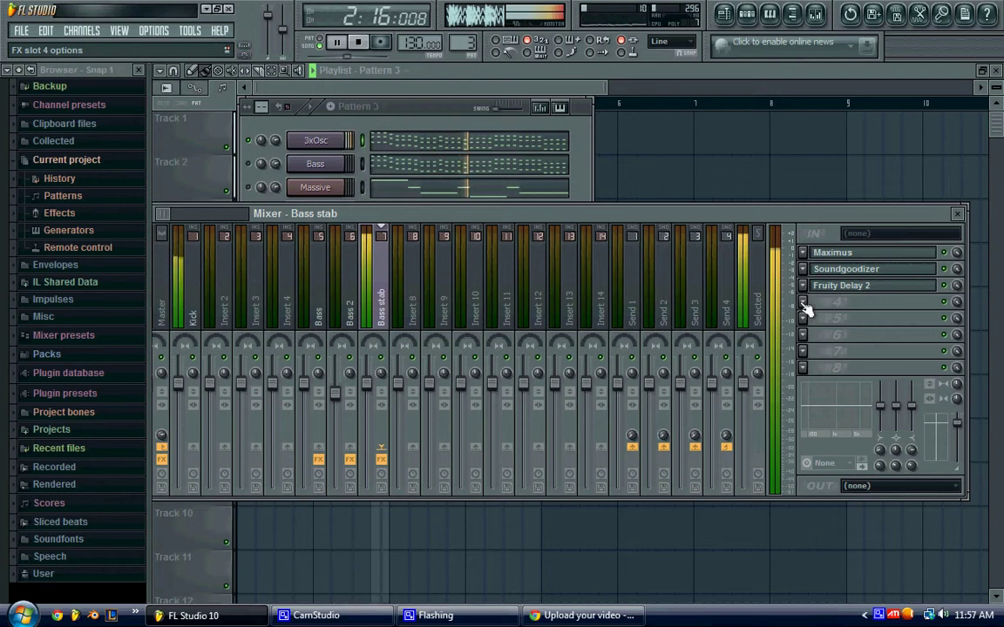
{"action": "key", "text": "space"}
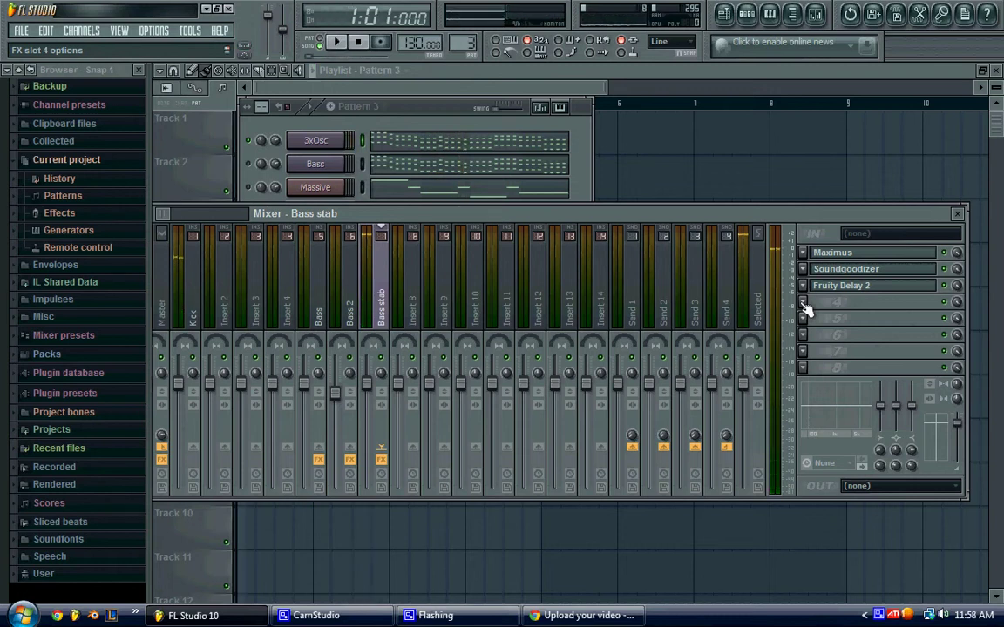
- Load Fruity Reeverb into the fourth effect slot of the Bass stab track and play the song
{"action": "left_click", "coordinate": [804, 303]}
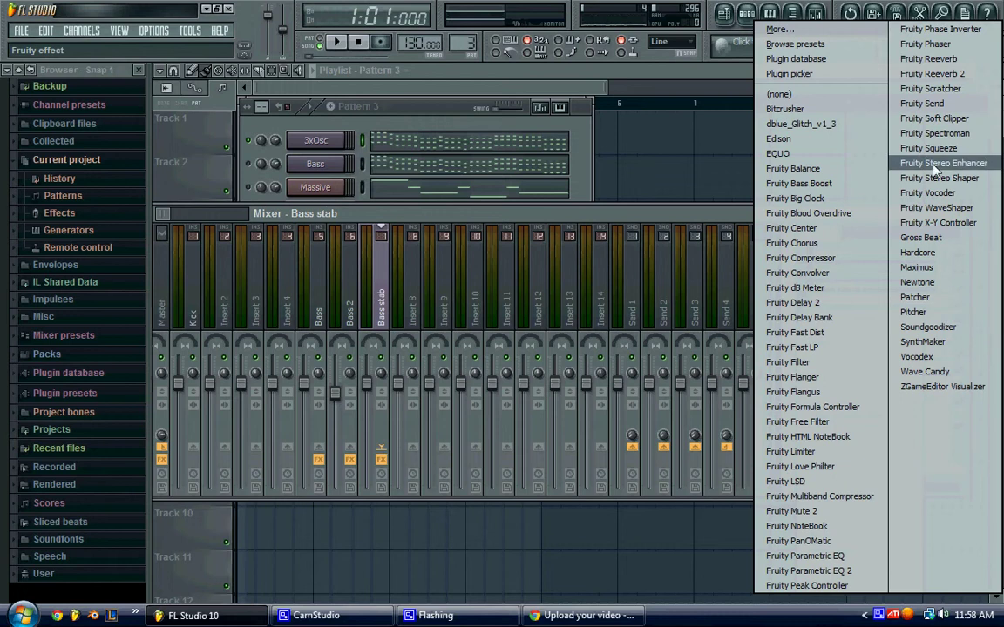
{"action": "left_click", "coordinate": [932, 73]}
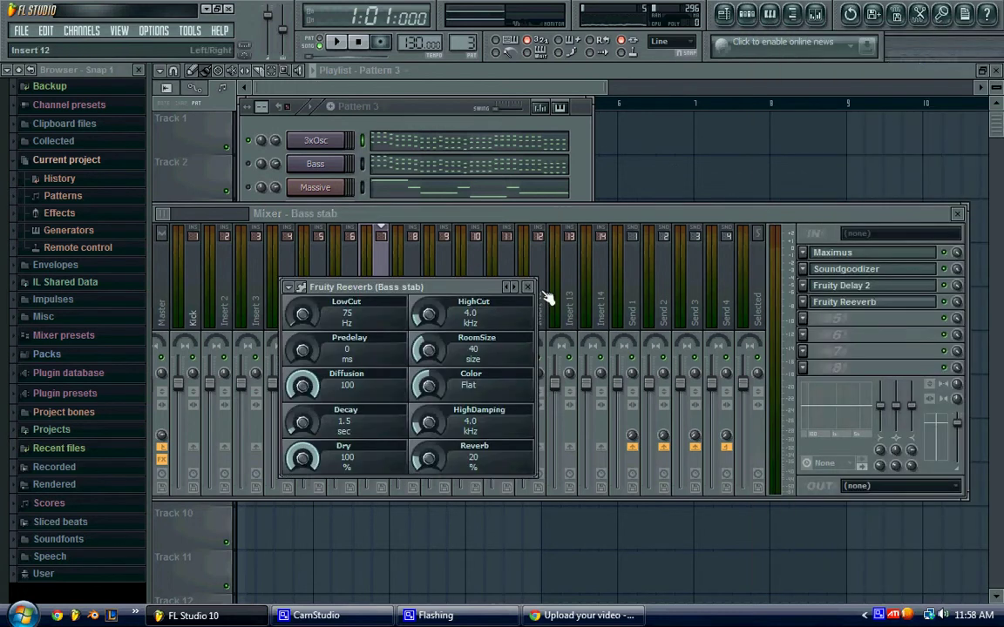
{"action": "key", "text": "space"}
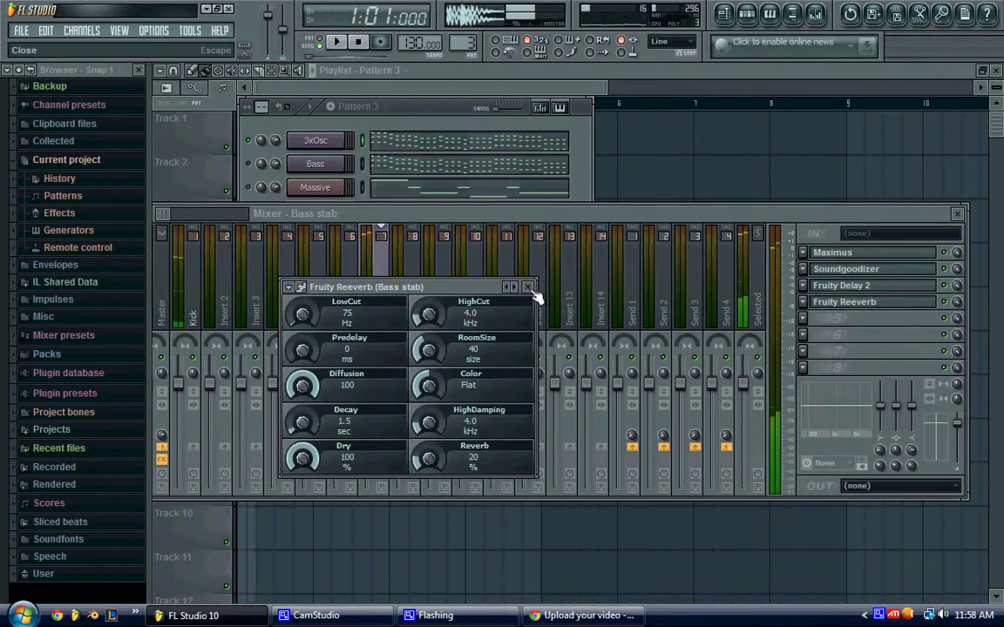
{"action": "key", "text": "space"}
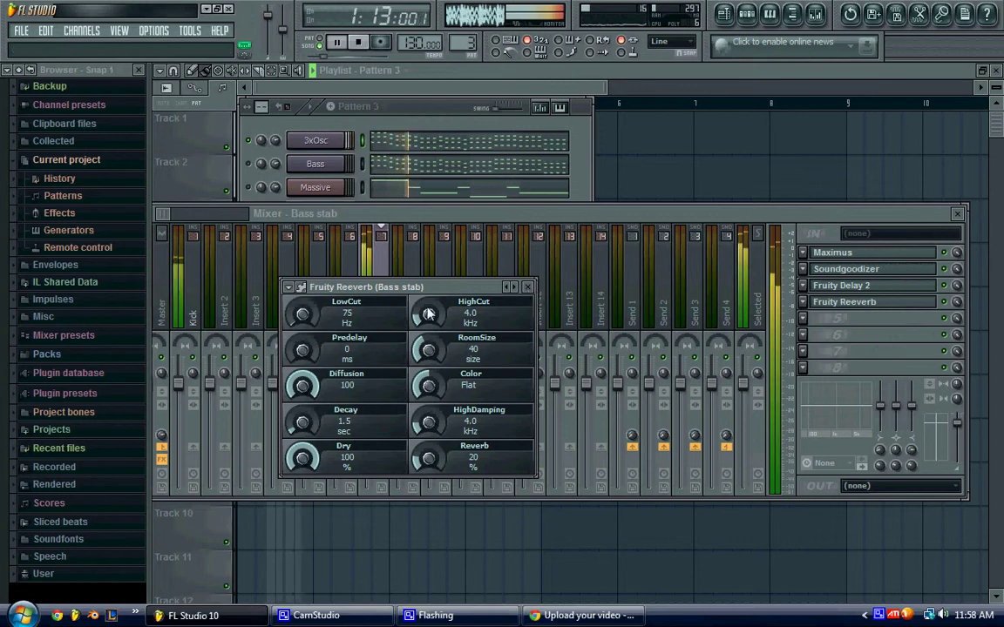
- Set the reverb's HighCut to 2.3 kHz, Diffusion to 86 and Color to Bright
{"action": "left_click_drag", "start_coordinate": [428, 314], "coordinate": [434, 333]}
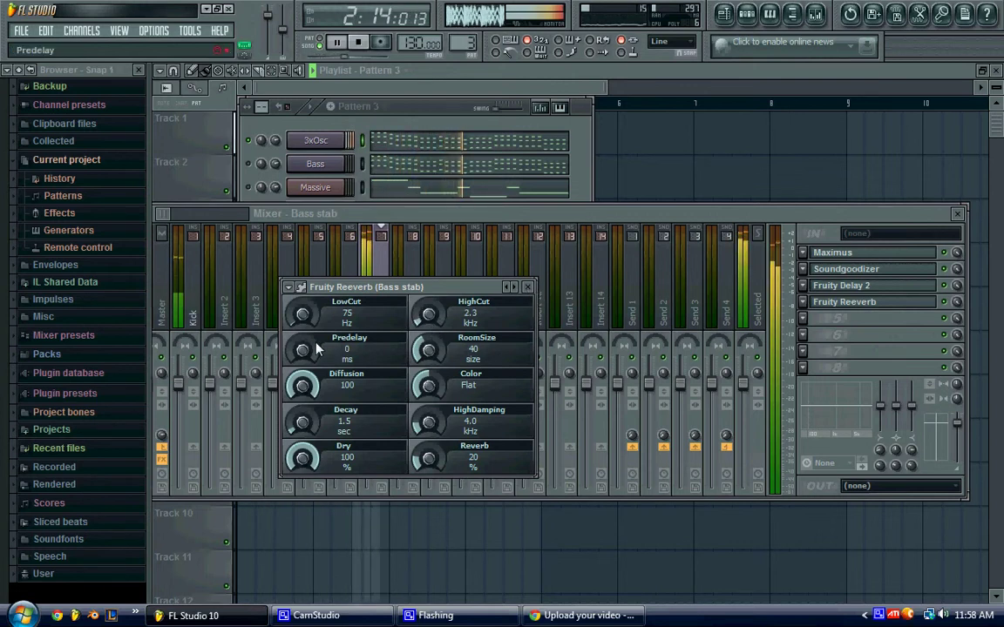
{"action": "left_click_drag", "start_coordinate": [303, 384], "coordinate": [292, 420]}
{"action": "left_click_drag", "start_coordinate": [441, 398], "coordinate": [441, 383]}
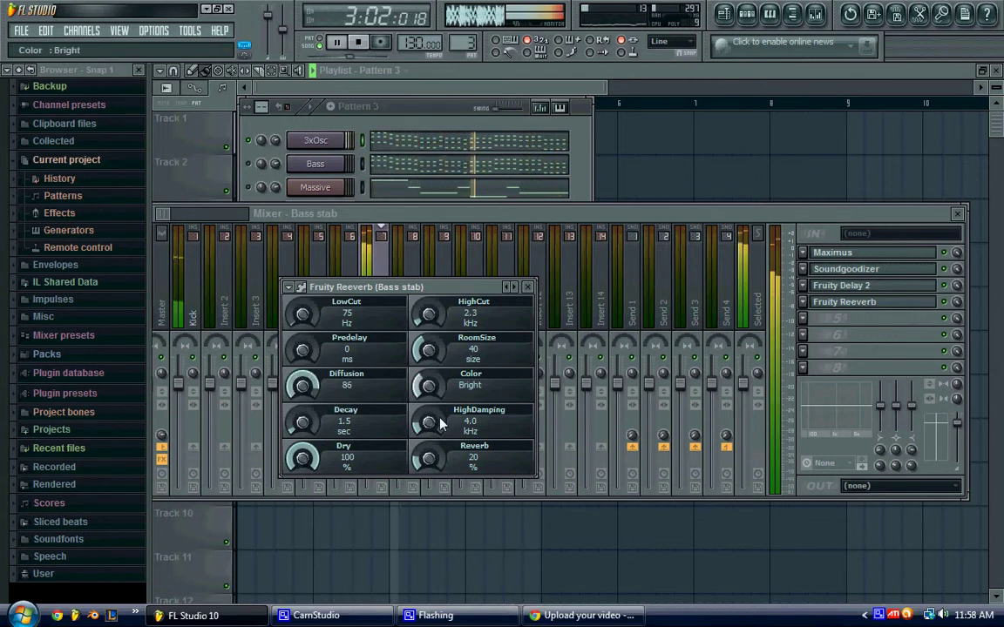
- Set the reverb's Decay to 0.5 sec and HighDamping to 2.6 kHz
{"action": "scroll", "coordinate": [302, 423], "scroll_direction": "down", "scroll_amount": 5}
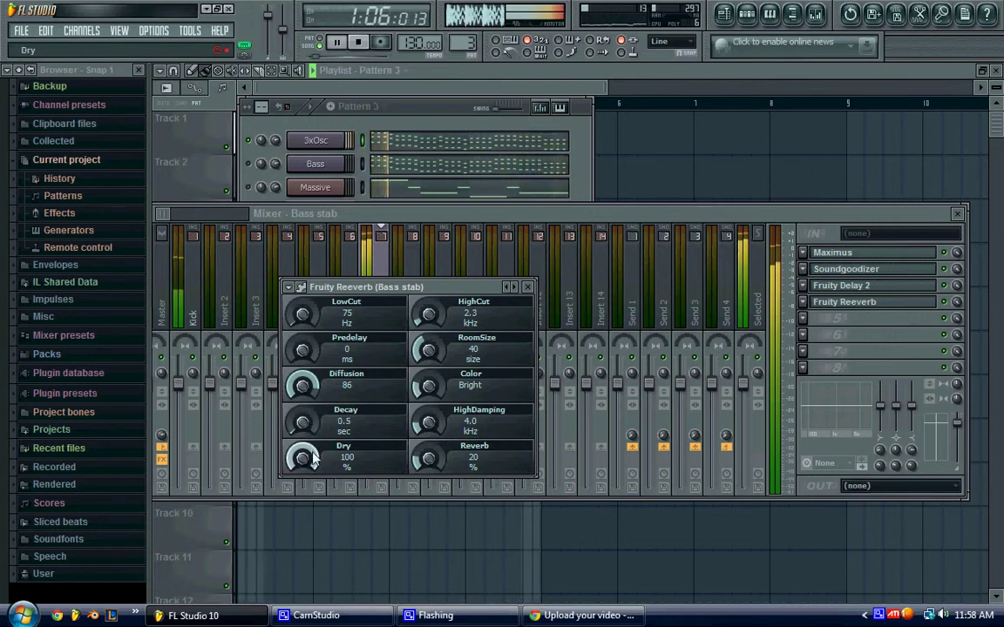
{"action": "scroll", "coordinate": [435, 436], "scroll_direction": "down", "scroll_amount": 5}
{"action": "scroll", "coordinate": [438, 440], "scroll_direction": "down", "scroll_amount": 1}
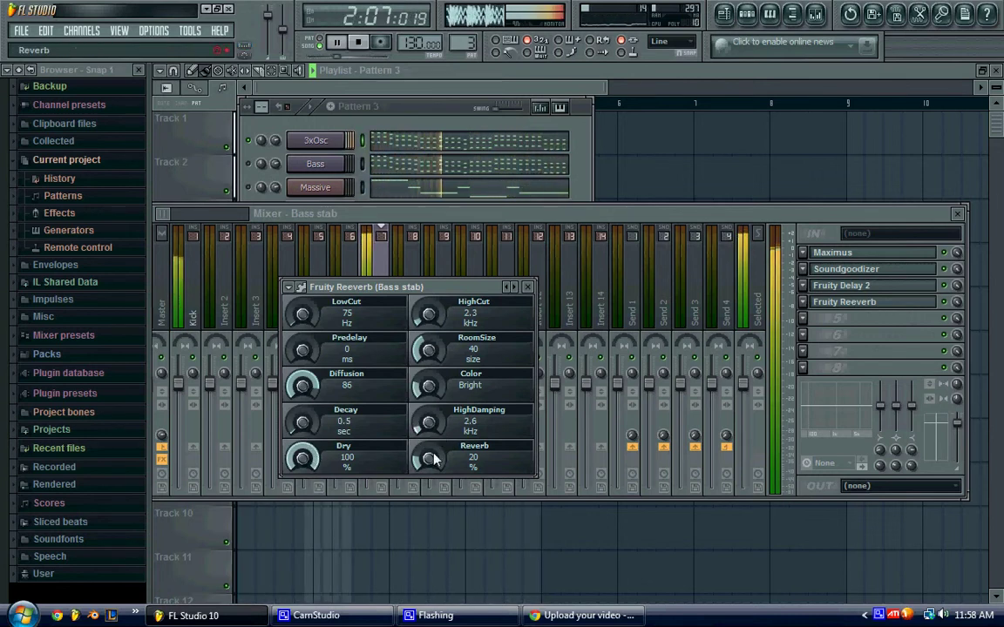
- Adjust the Reverb and Dry levels of Fruity Reeverb, close its window and stop playback
{"action": "scroll", "coordinate": [433, 460], "scroll_direction": "down", "scroll_amount": 4}
{"action": "scroll", "coordinate": [303, 462], "scroll_direction": "down", "scroll_amount": 2}
{"action": "left_click_drag", "start_coordinate": [301, 477], "coordinate": [297, 402]}
{"action": "left_click", "coordinate": [527, 286]}
{"action": "key", "text": "space"}
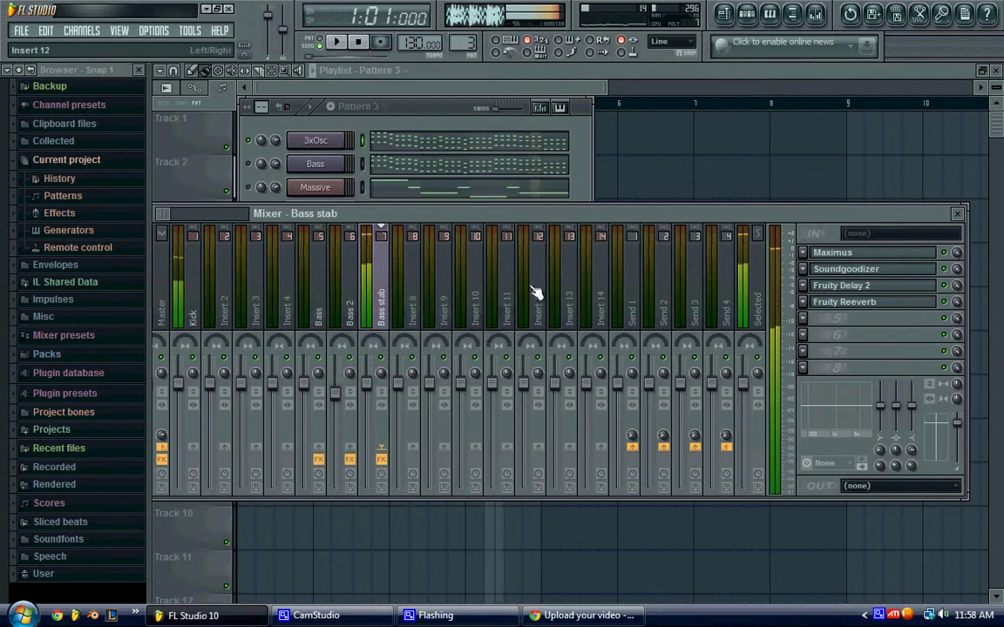
- Play the song to hear the finished bass stab, and bring the playlist into full view
{"action": "key", "text": "space"}
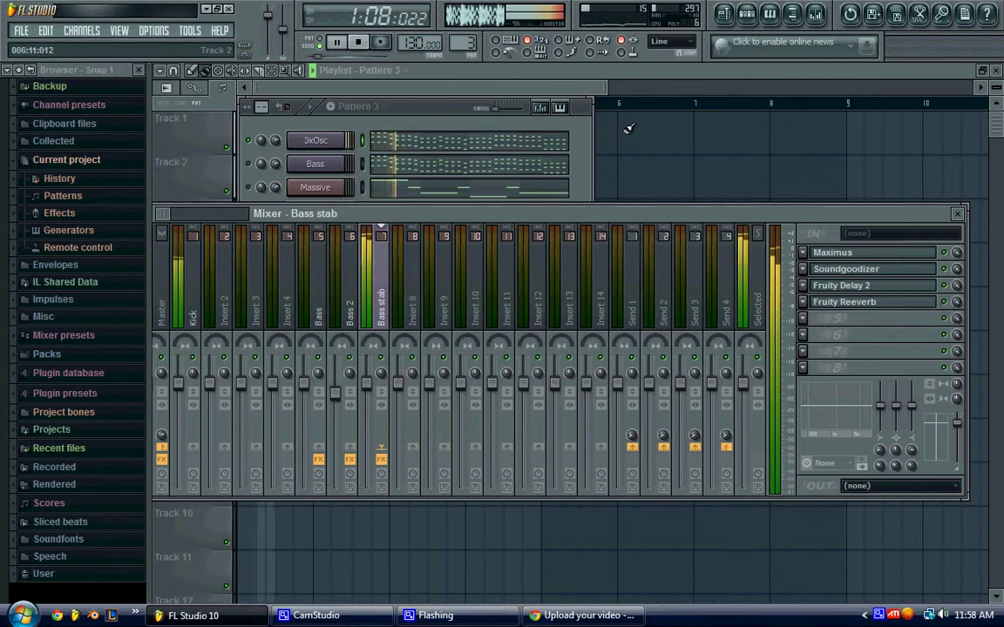
{"action": "left_click", "coordinate": [493, 77]}
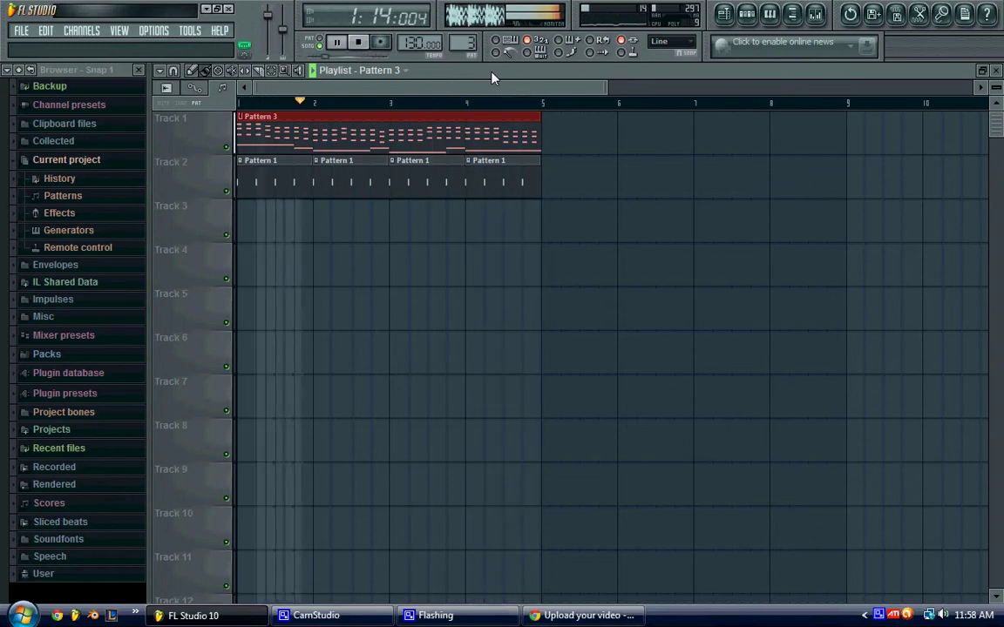
{"action": "key", "text": "space"}
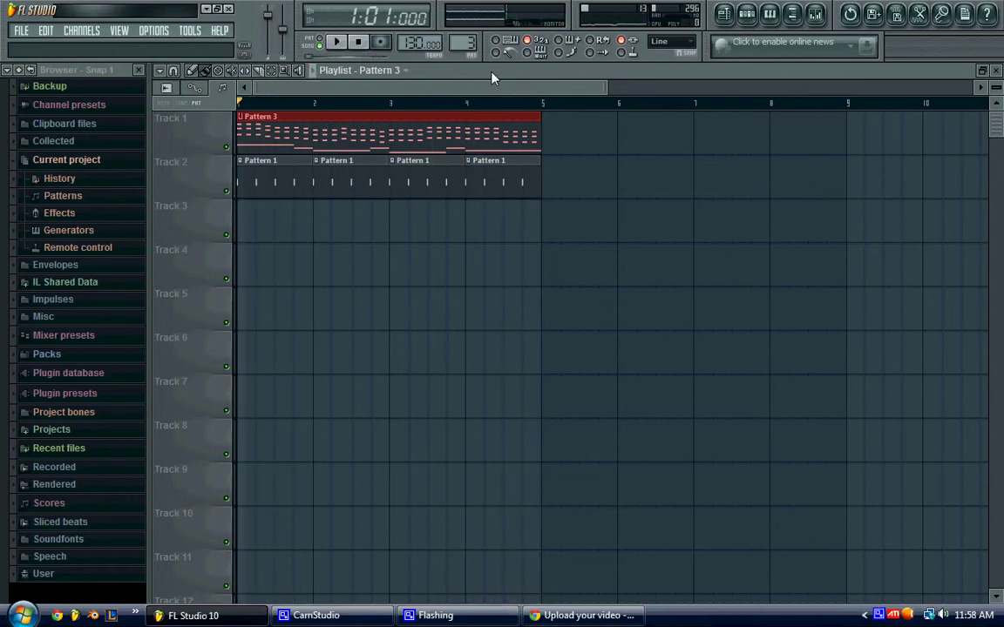